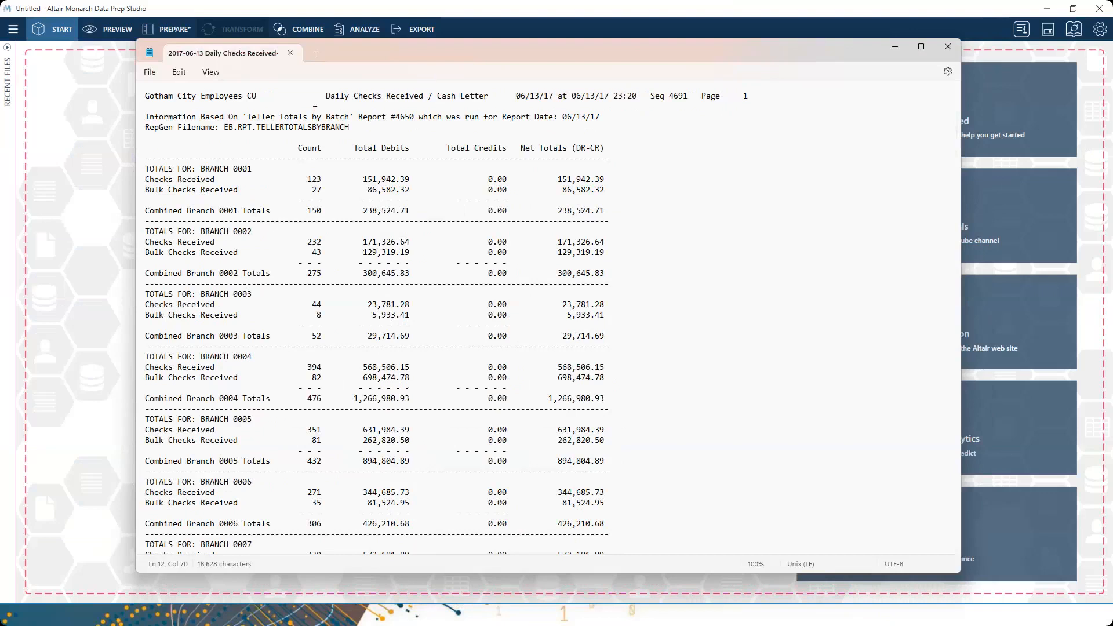
# - Highlight BRANCH 0001 and its 238,524.71 net total in the checks report, then minimize it
pyautogui.click(197, 169)
pyautogui.moveTo(201, 168); pyautogui.dragTo(264, 177)
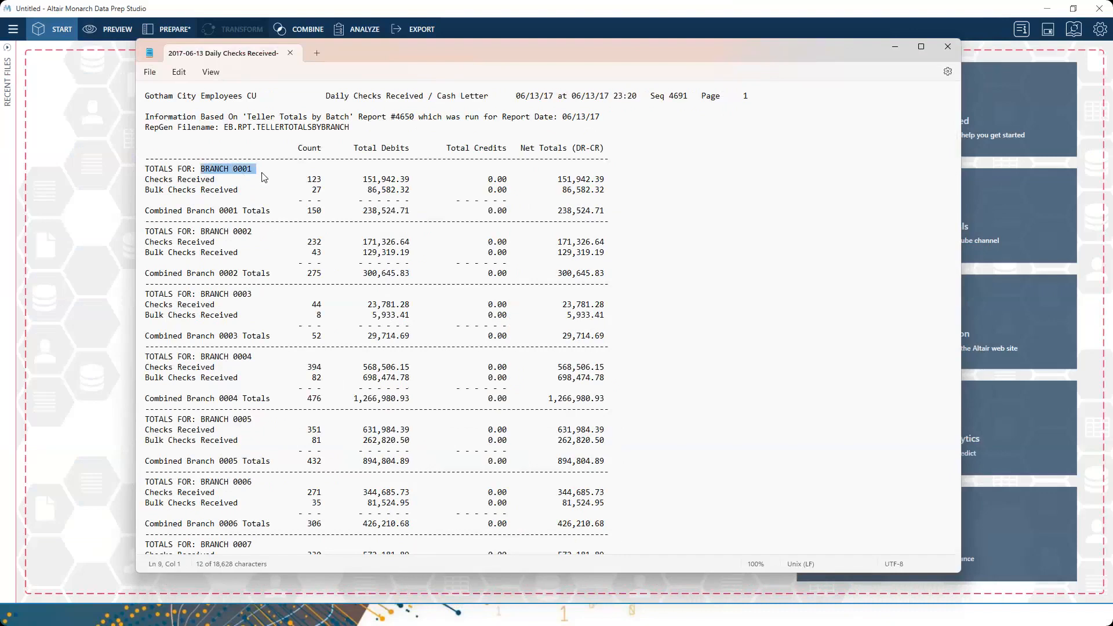
pyautogui.click(248, 239)
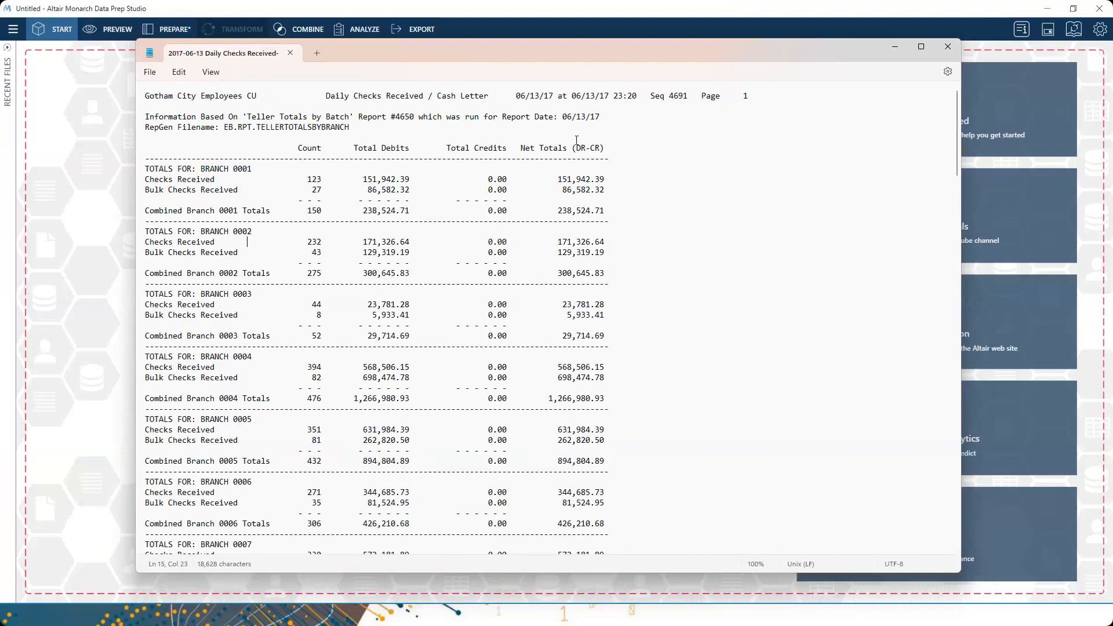
pyautogui.moveTo(526, 210); pyautogui.dragTo(608, 219)
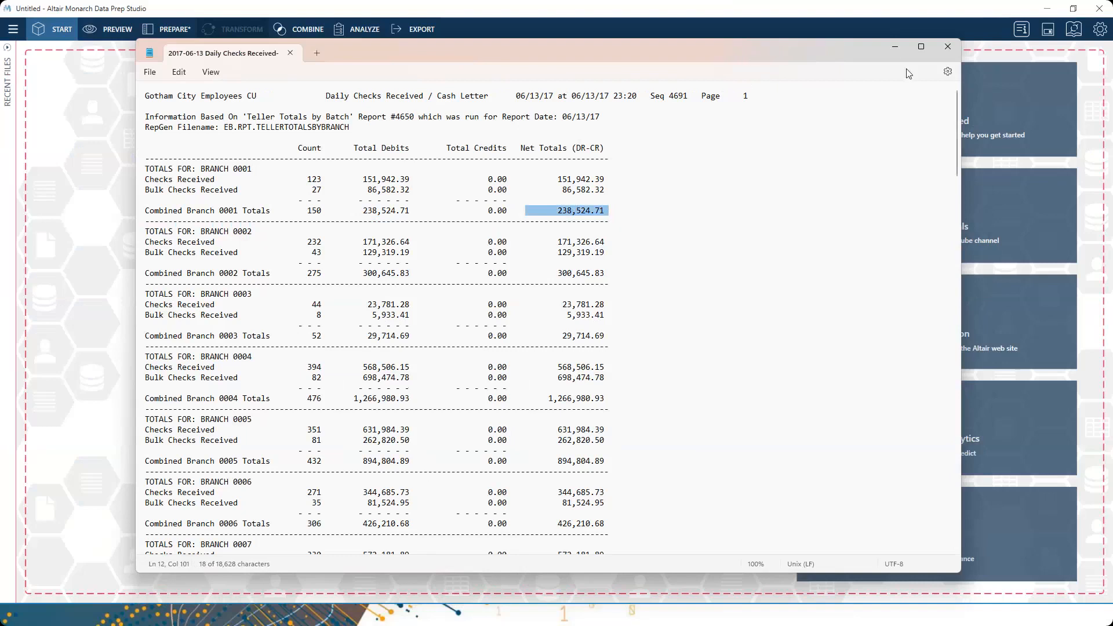
pyautogui.click(895, 48)
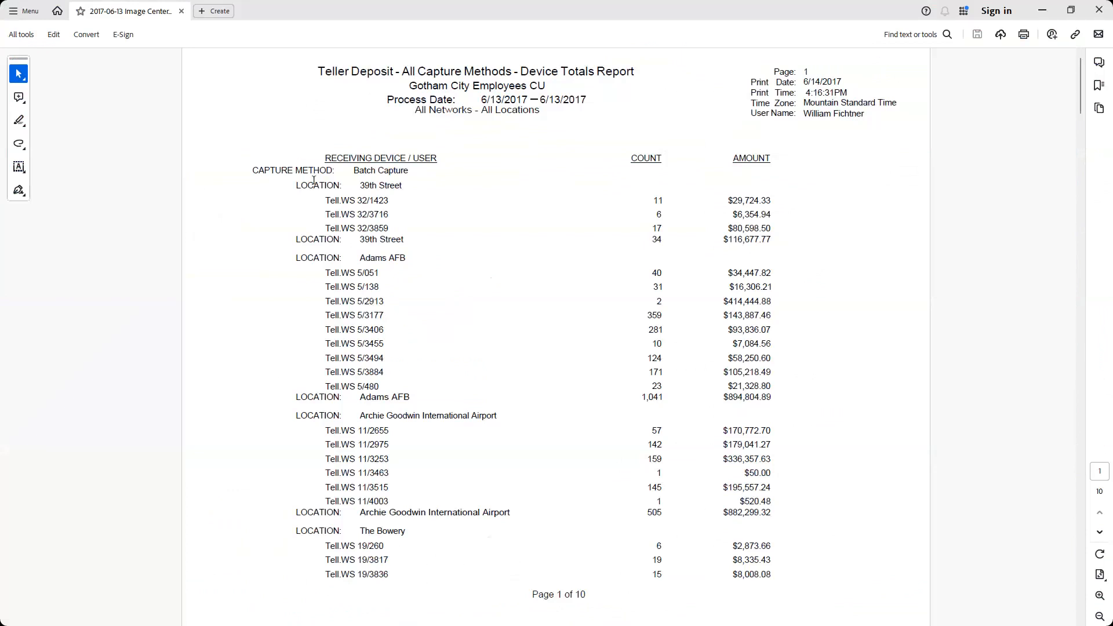
# - Highlight 39th Street, teller Tell.WS 32/1423 and $29,724.33 in the PDF, then minimize it
pyautogui.moveTo(298, 186); pyautogui.dragTo(412, 189)
pyautogui.doubleClick(382, 186)
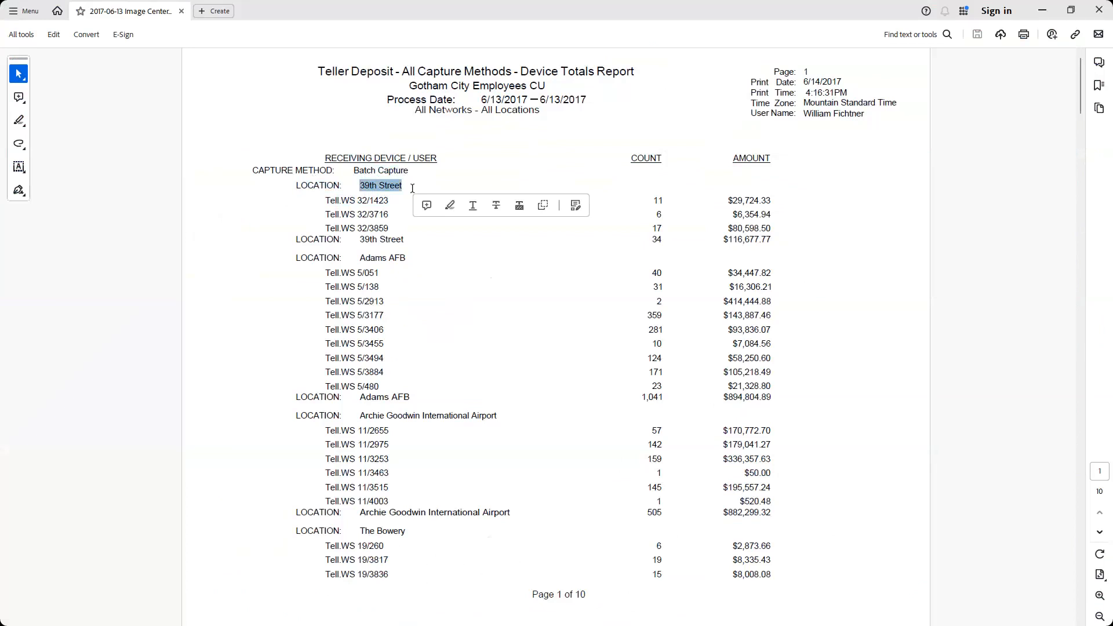
pyautogui.click(332, 197)
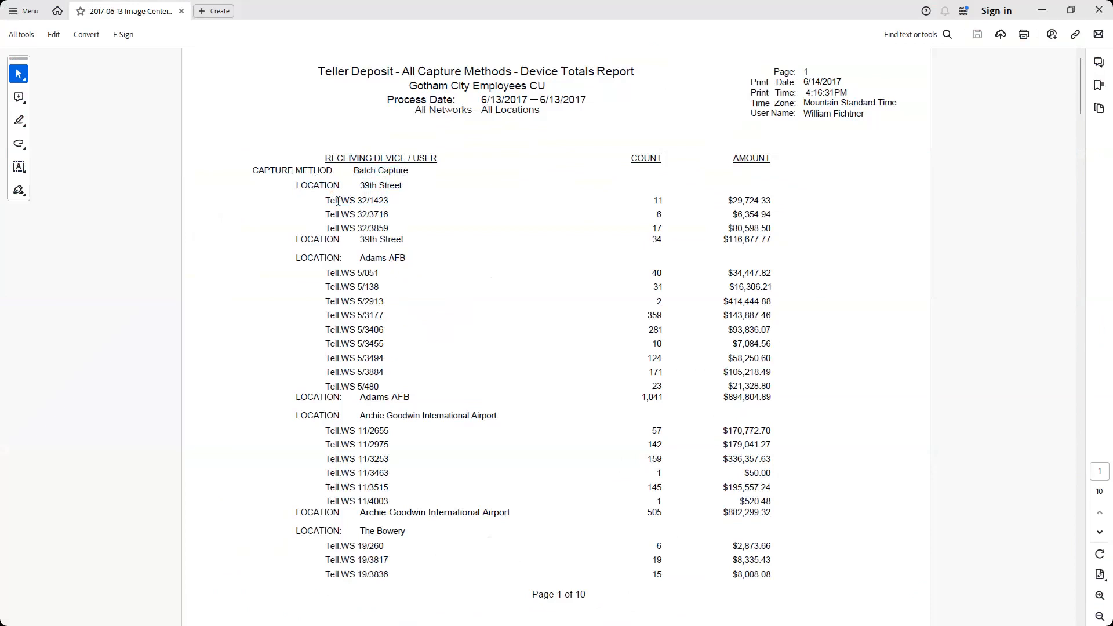
pyautogui.moveTo(330, 201); pyautogui.dragTo(389, 201)
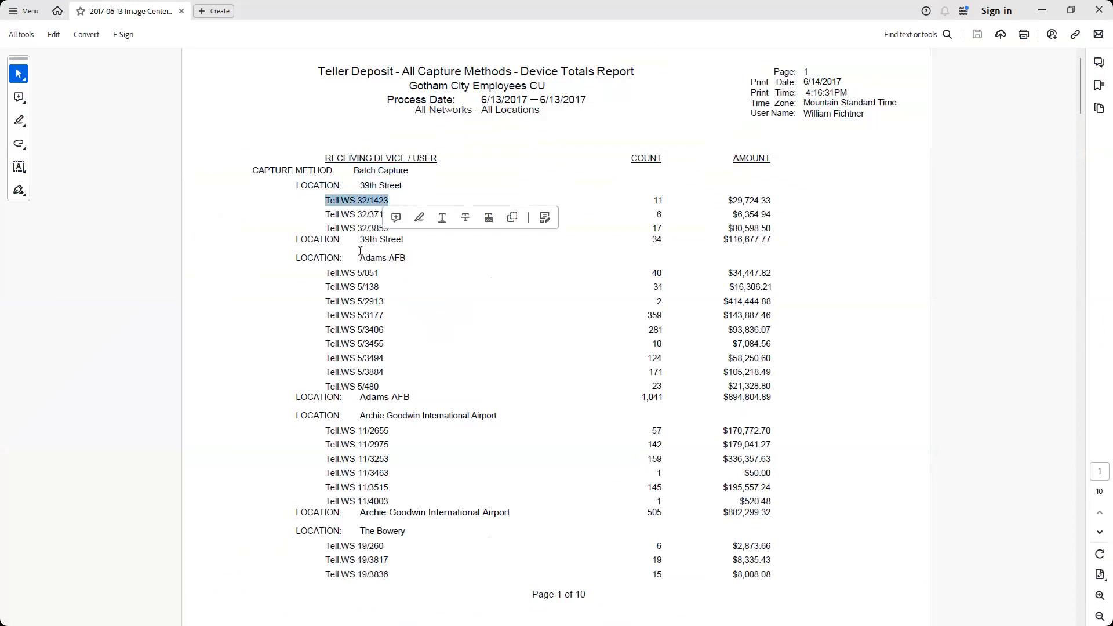
pyautogui.click(357, 224)
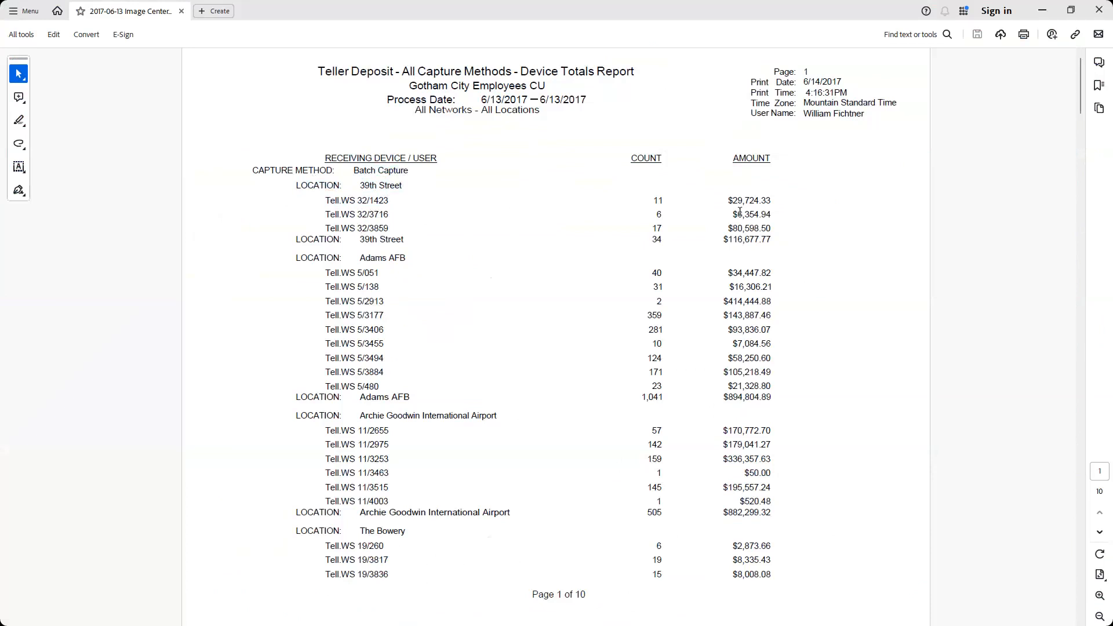
pyautogui.moveTo(729, 200); pyautogui.dragTo(771, 201)
pyautogui.press('Right')
pyautogui.click(1041, 8)
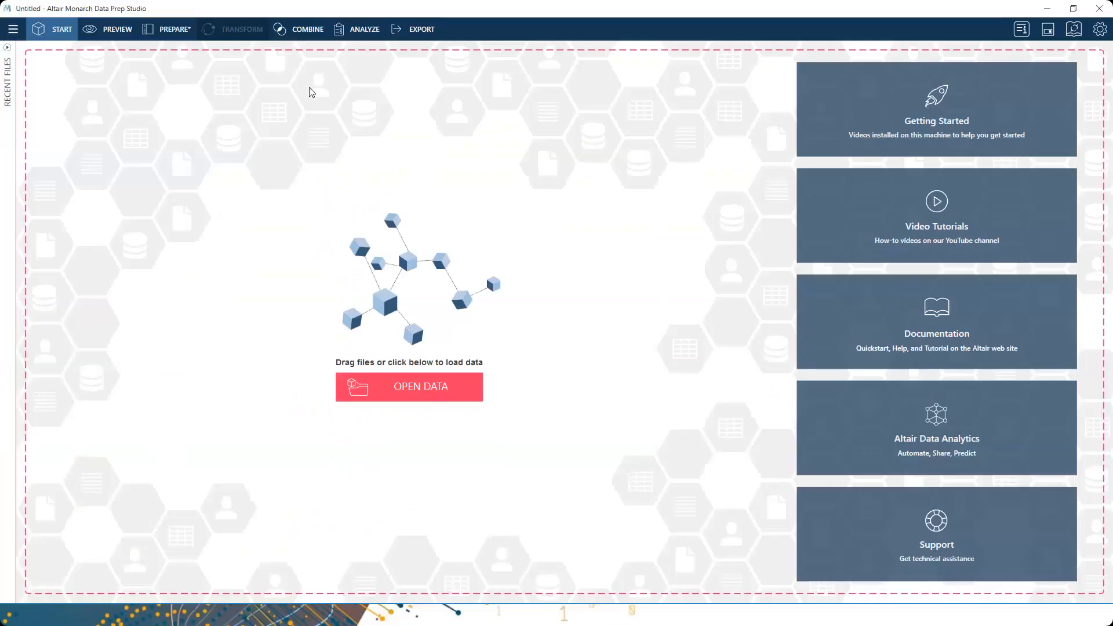
# - In PREPARE, bring up the Final Table join's actions to delete the finished tables
pyautogui.click(176, 30)
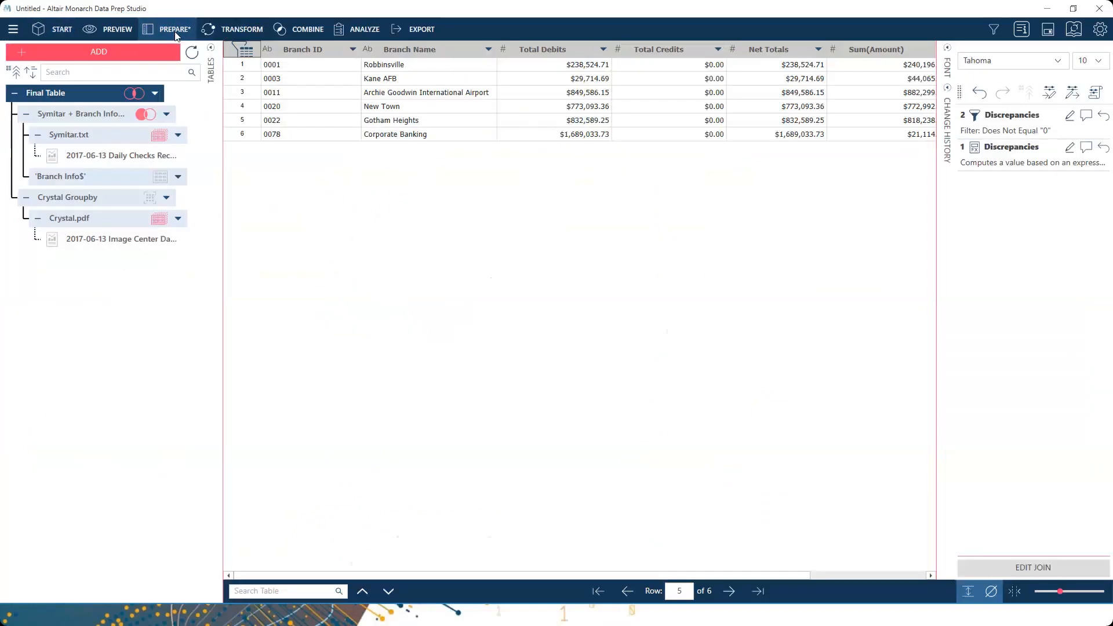
pyautogui.rightClick(76, 94)
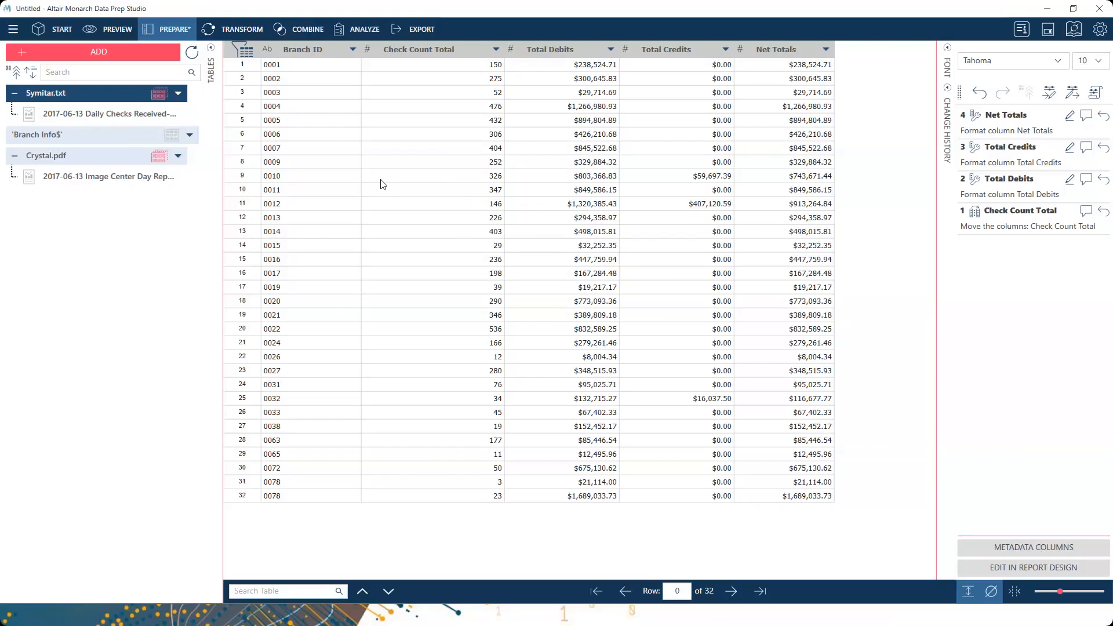
# - Inspect Symitar.txt's Branch ID through Net Totals columns, then display the Crystal.pdf table
pyautogui.click(306, 52)
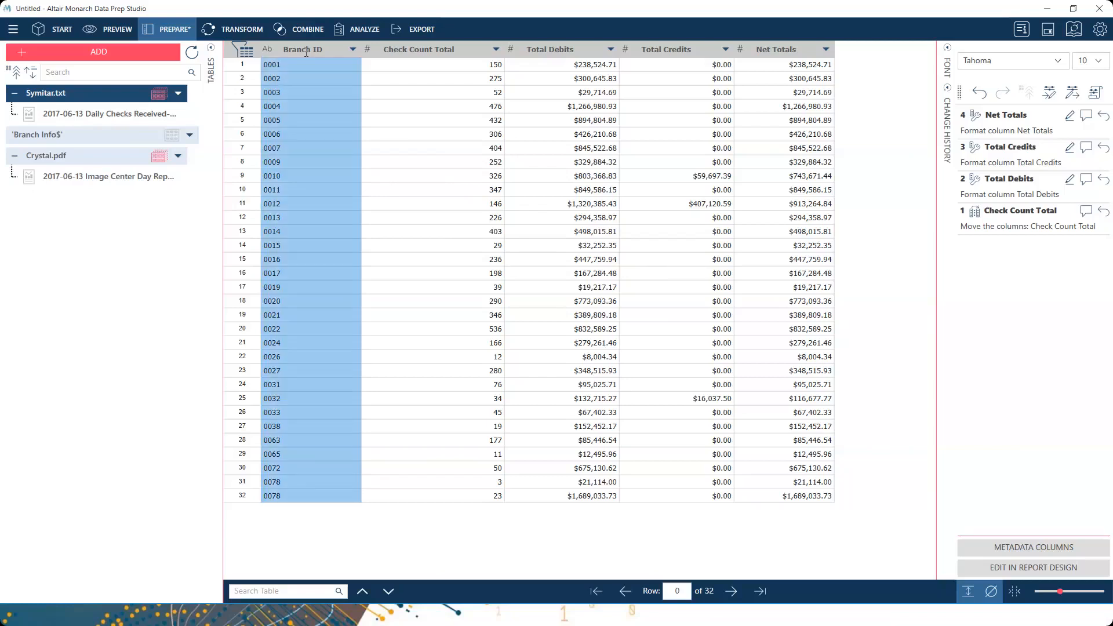
pyautogui.click(474, 49)
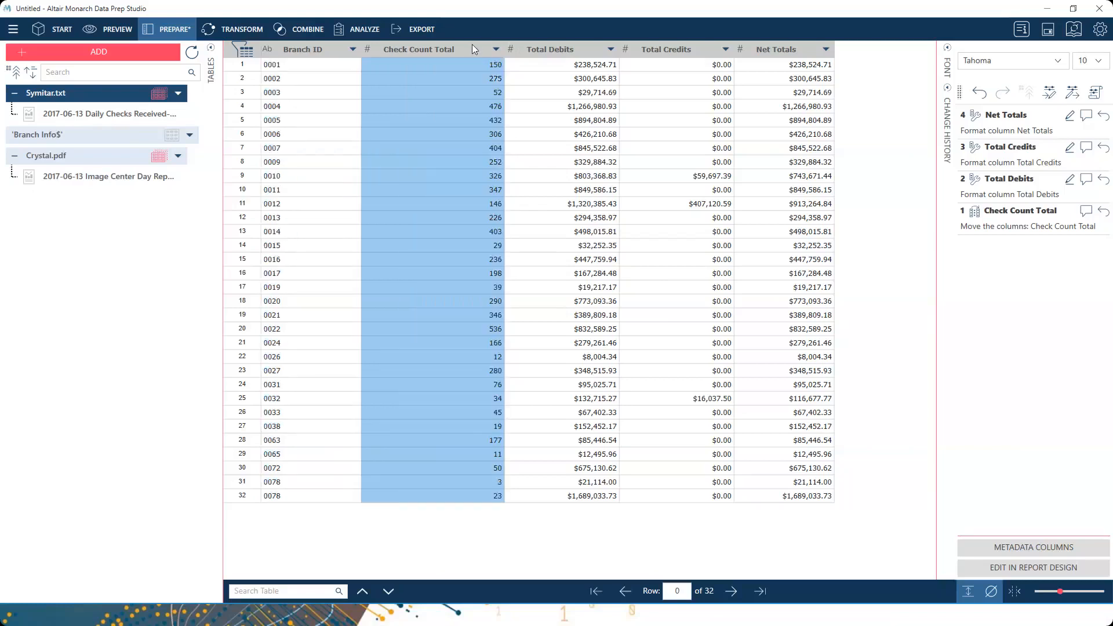
pyautogui.click(558, 52)
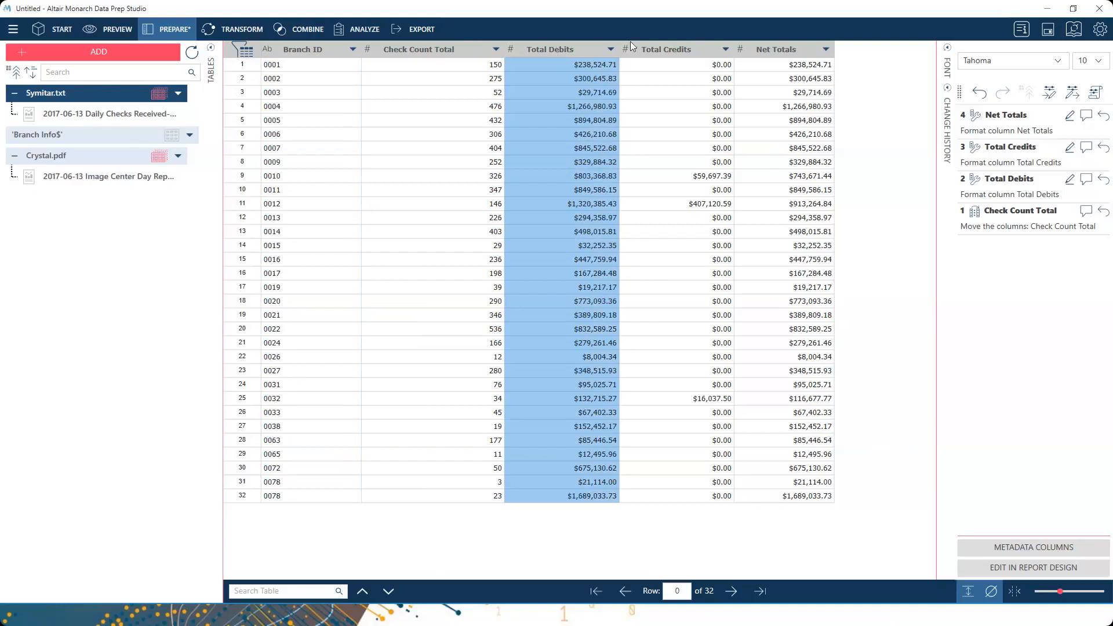
pyautogui.click(697, 48)
pyautogui.click(774, 49)
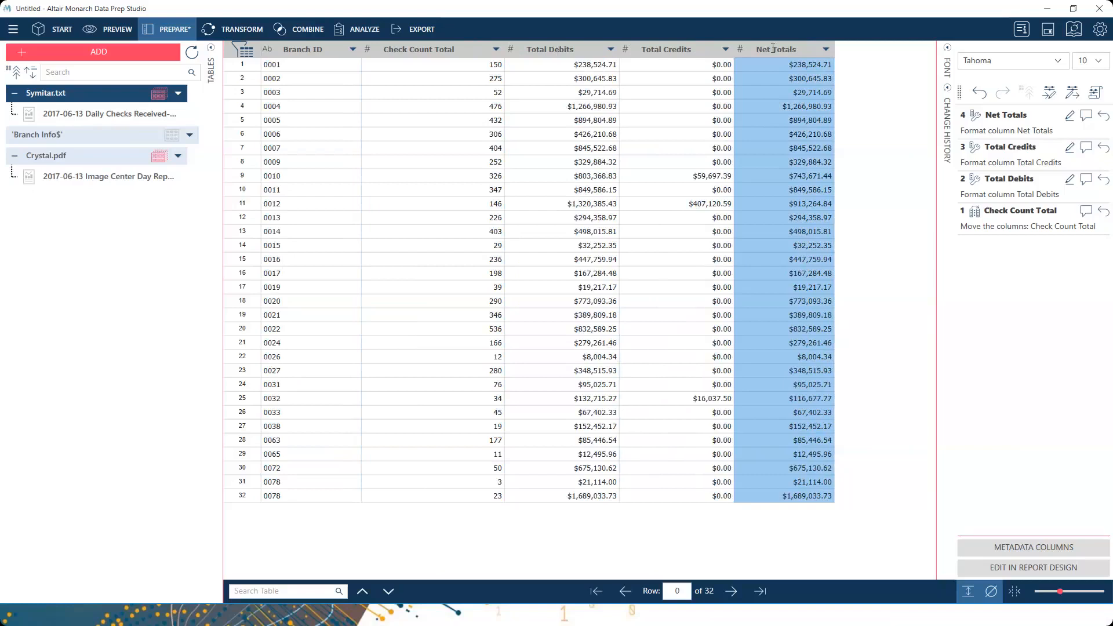
pyautogui.click(82, 156)
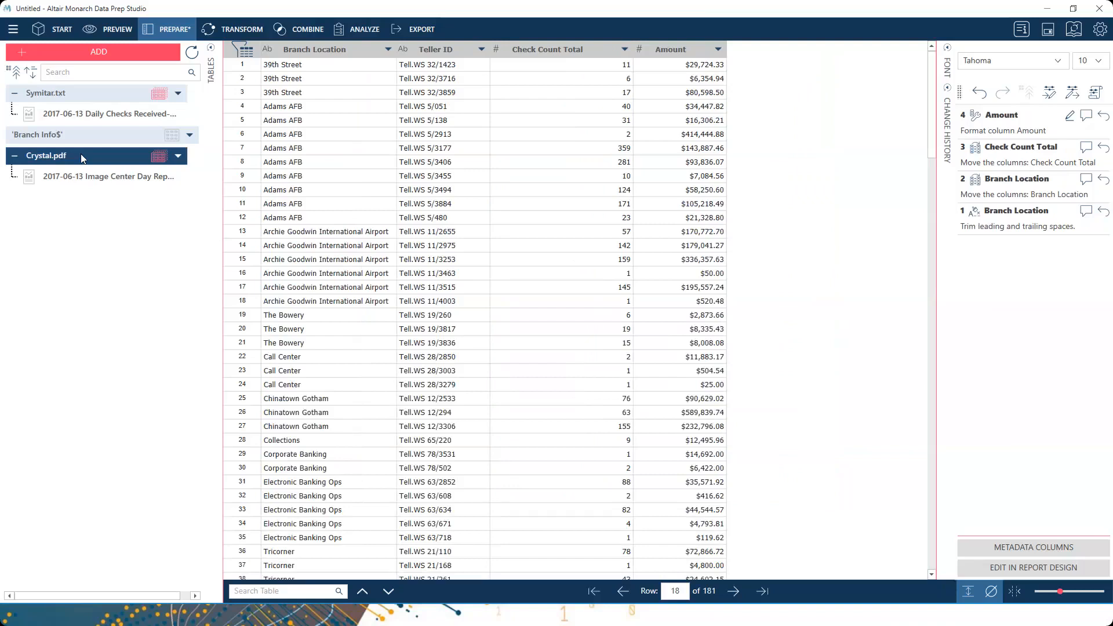
# - Inspect Crystal.pdf's Branch Location, Teller ID and Amount columns, then show the Transform options
pyautogui.click(303, 54)
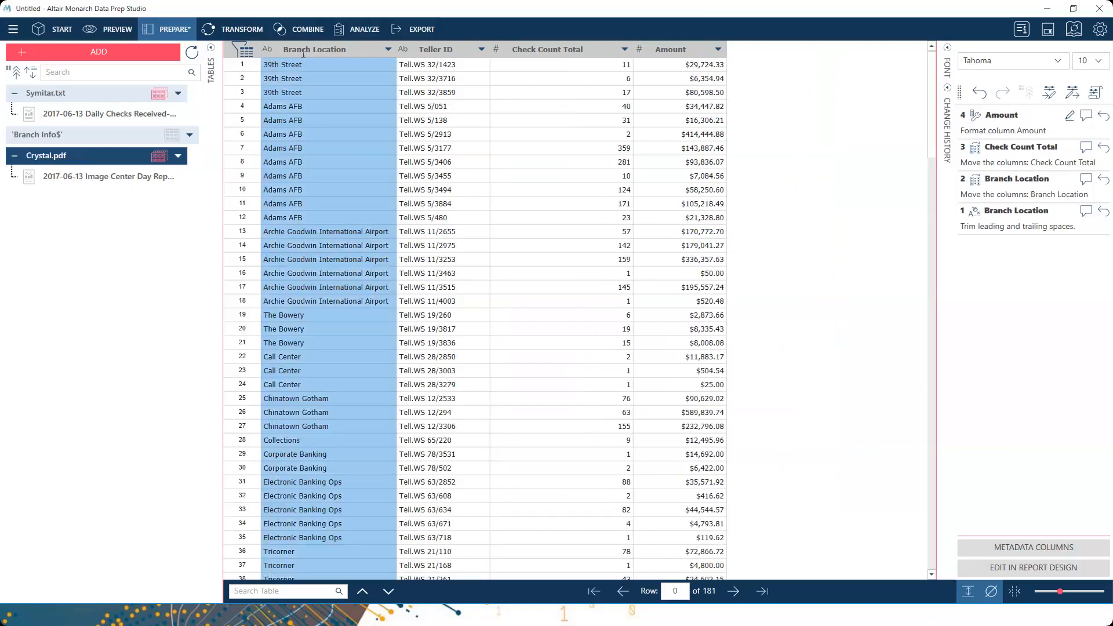
pyautogui.click(452, 48)
pyautogui.click(659, 54)
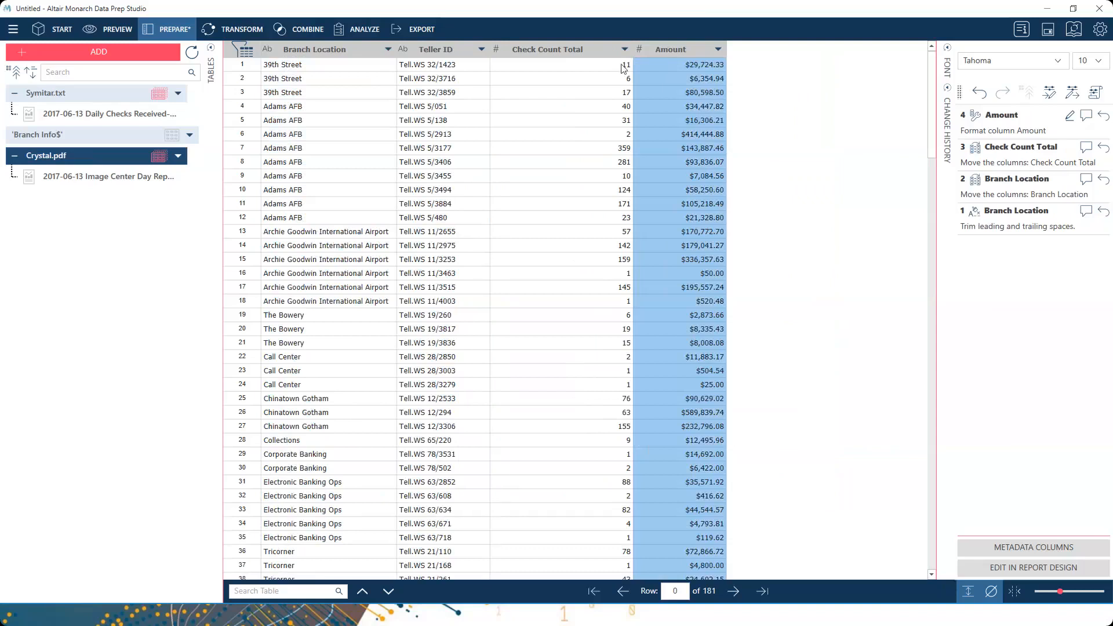
pyautogui.click(309, 79)
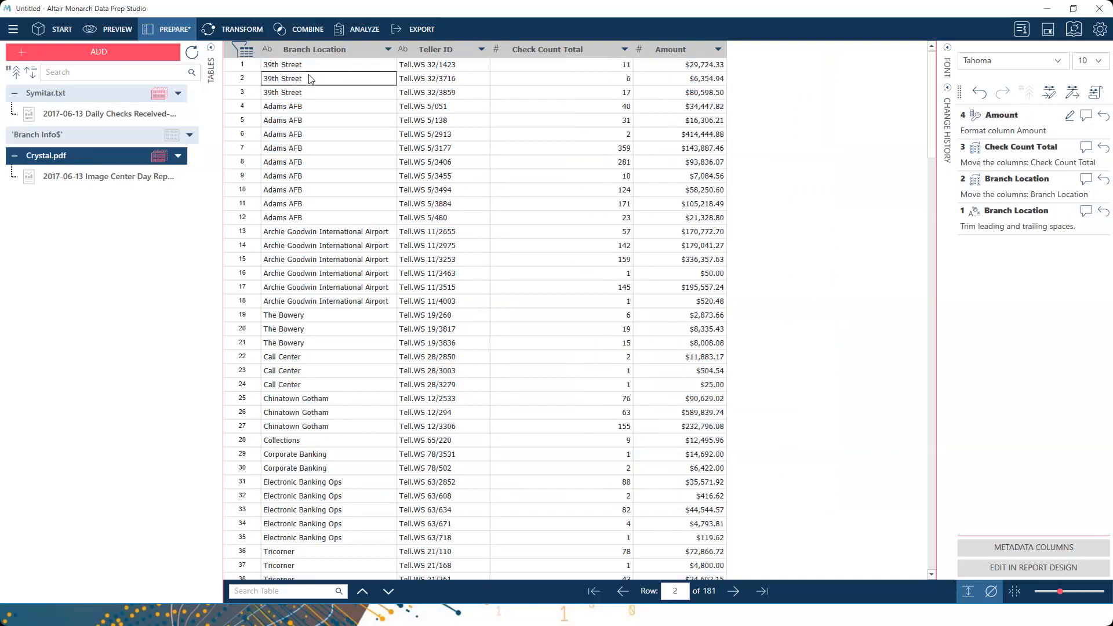
pyautogui.click(300, 33)
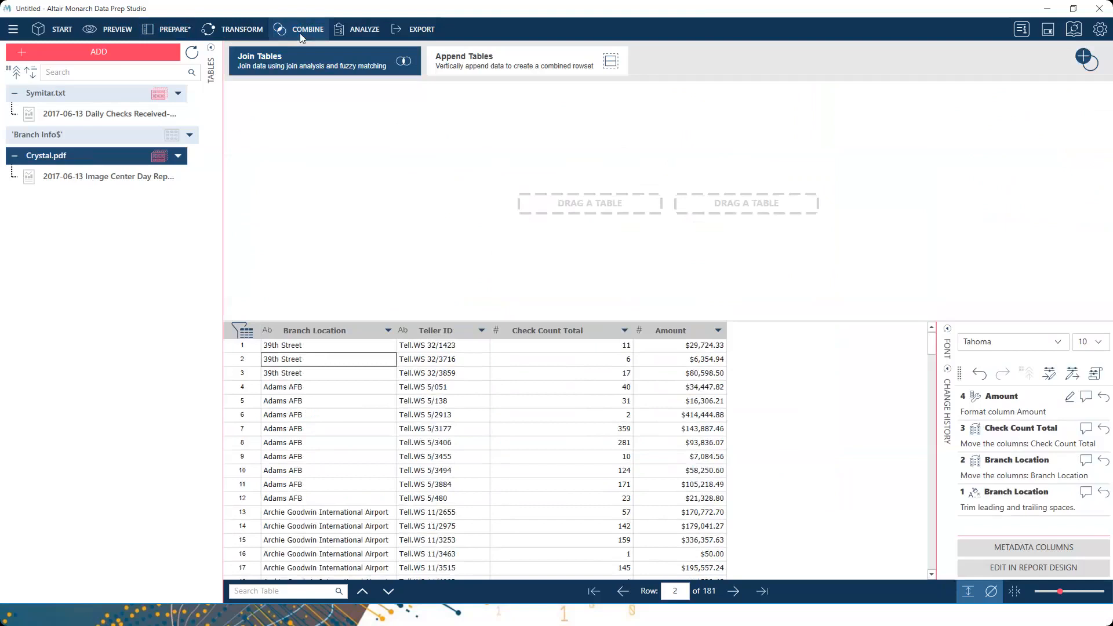
pyautogui.click(257, 29)
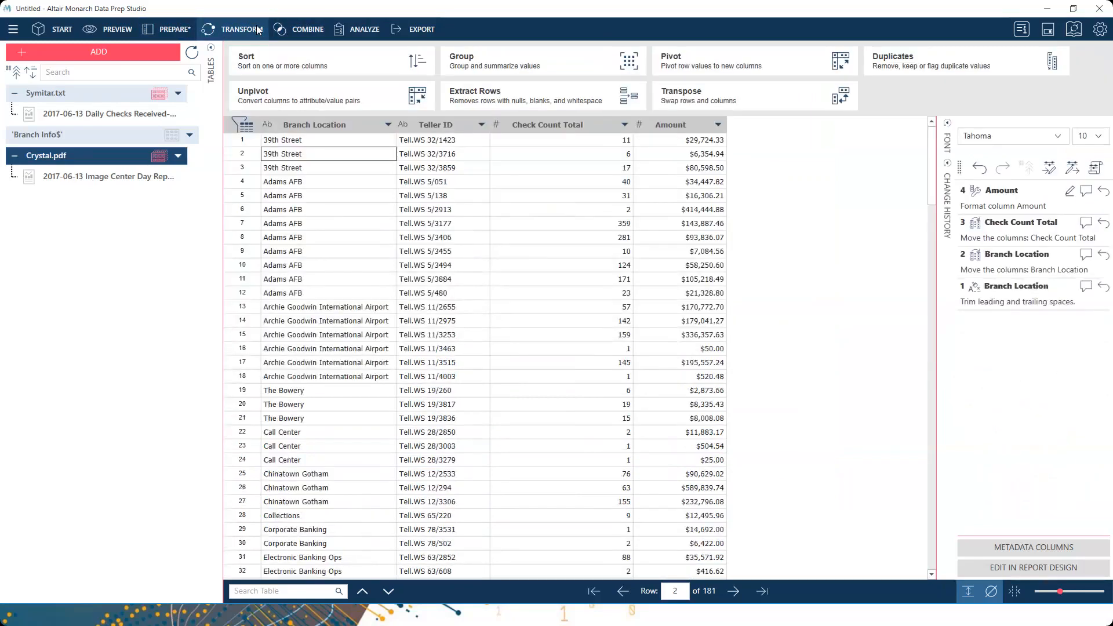
# - Group Crystal.pdf by Branch Location into 'Crystal GroupBy', summing Check Count Total and Amount
pyautogui.click(480, 63)
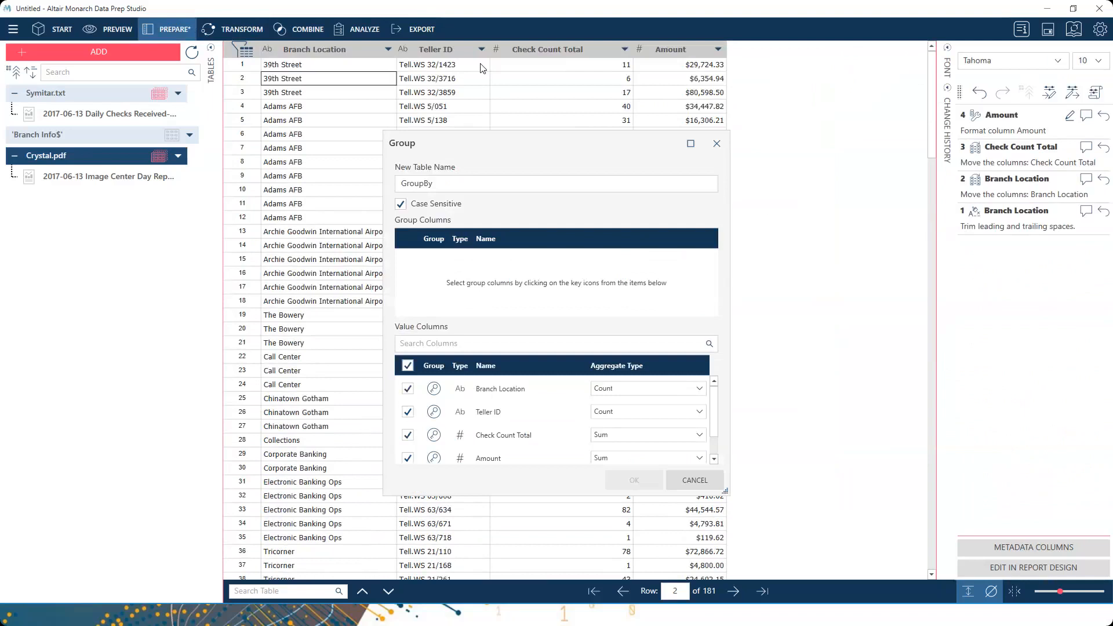
pyautogui.click(402, 183)
pyautogui.write('Crystal')
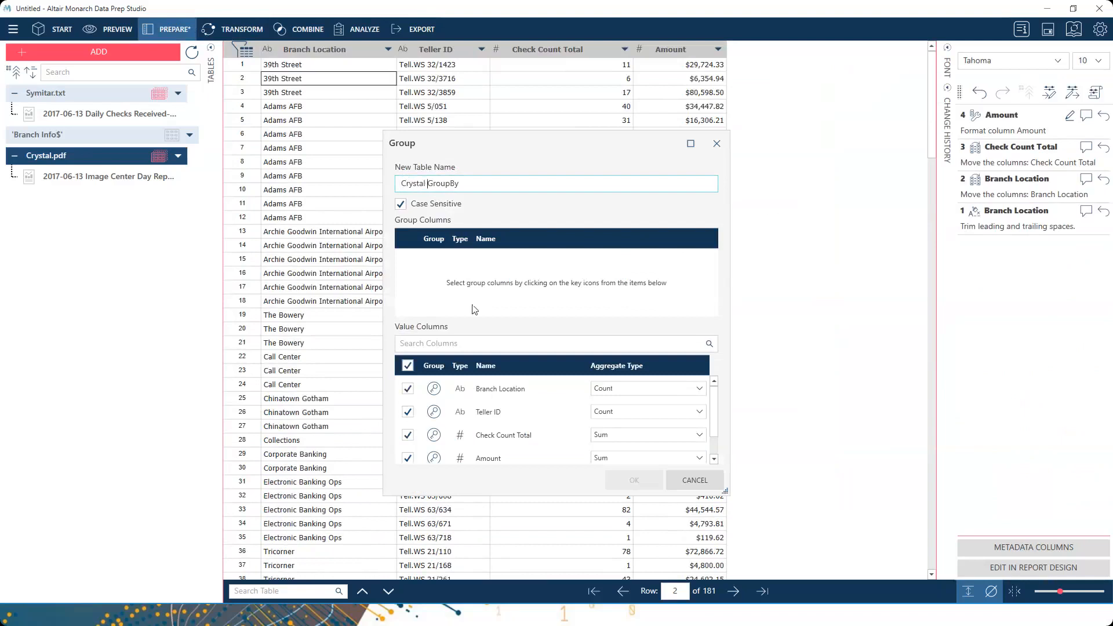
pyautogui.click(434, 389)
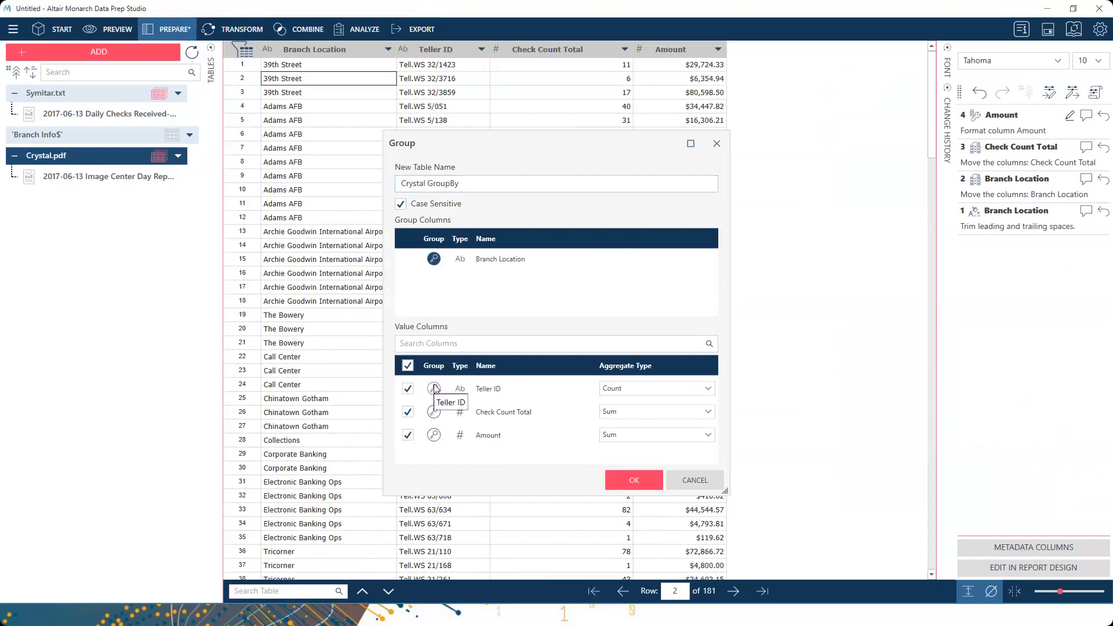
pyautogui.click(408, 388)
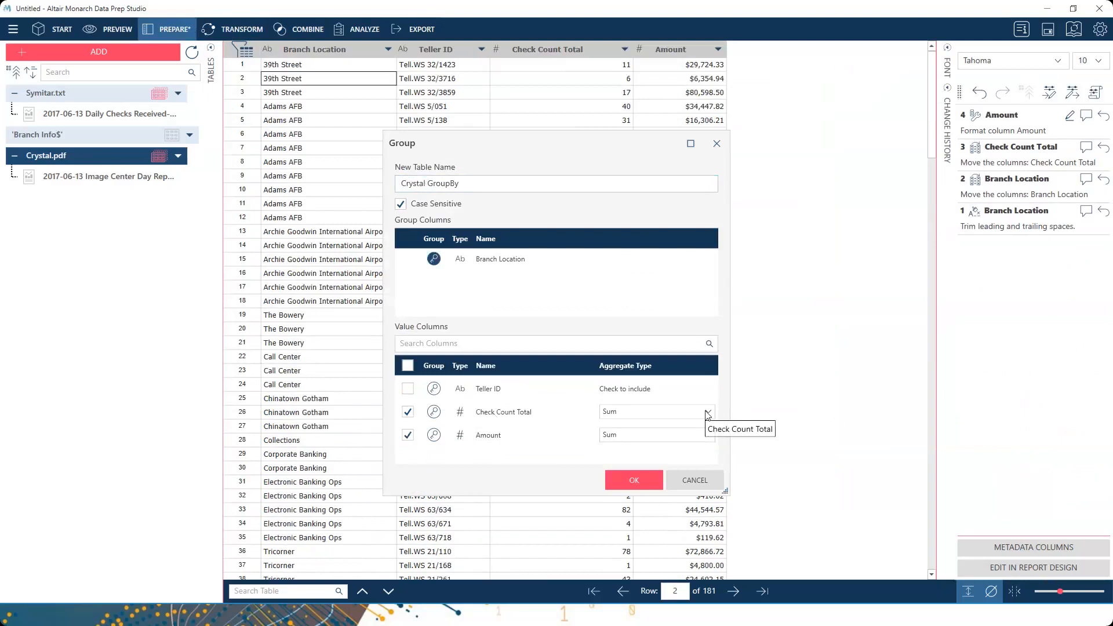
pyautogui.click(634, 480)
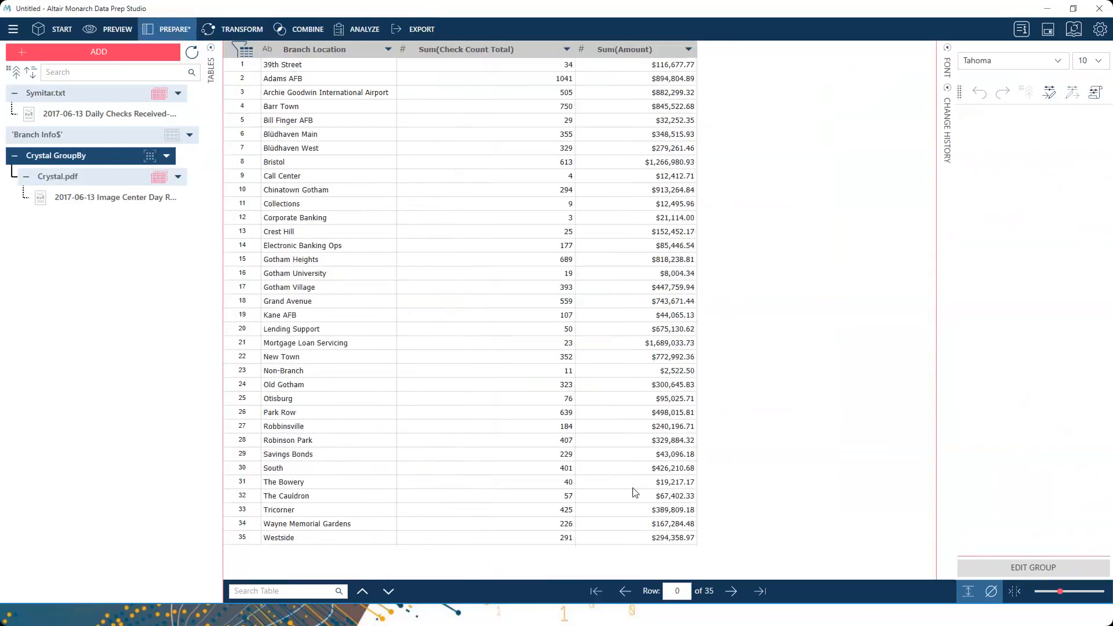
pyautogui.click(672, 69)
# - Preview the Symitar.txt and 'Branch Info$' tables, then go to COMBINE
pyautogui.click(329, 49)
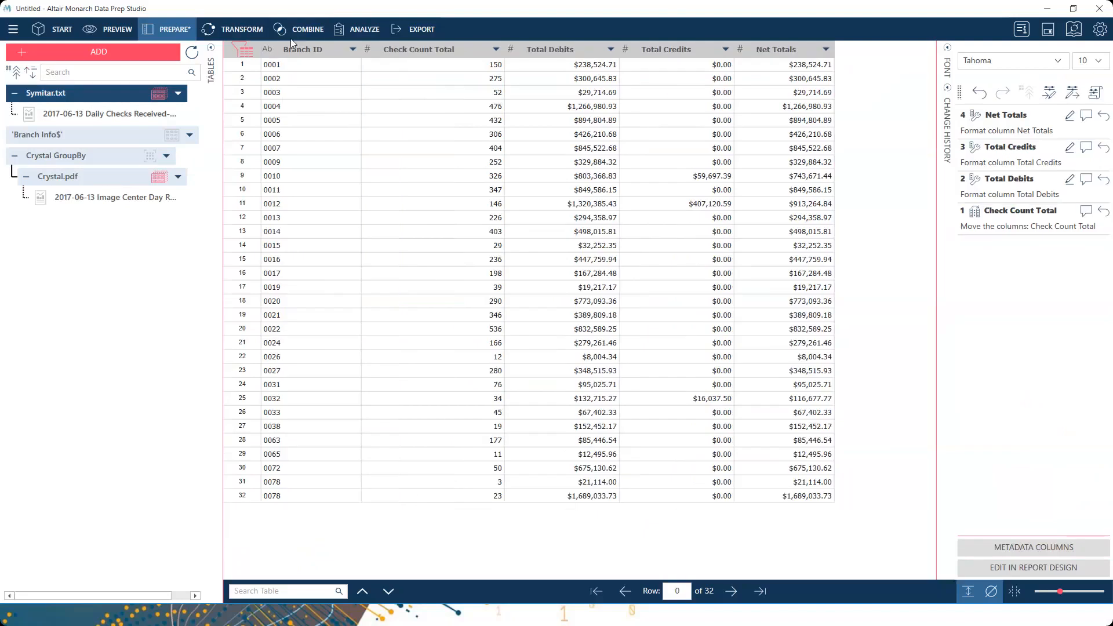
pyautogui.click(306, 50)
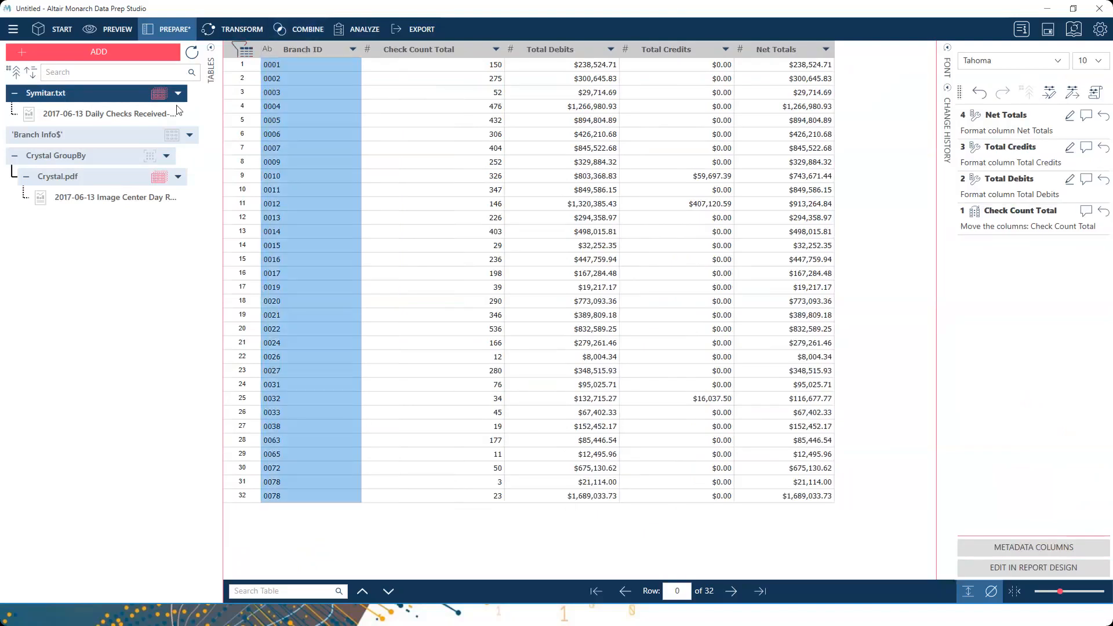
pyautogui.click(108, 135)
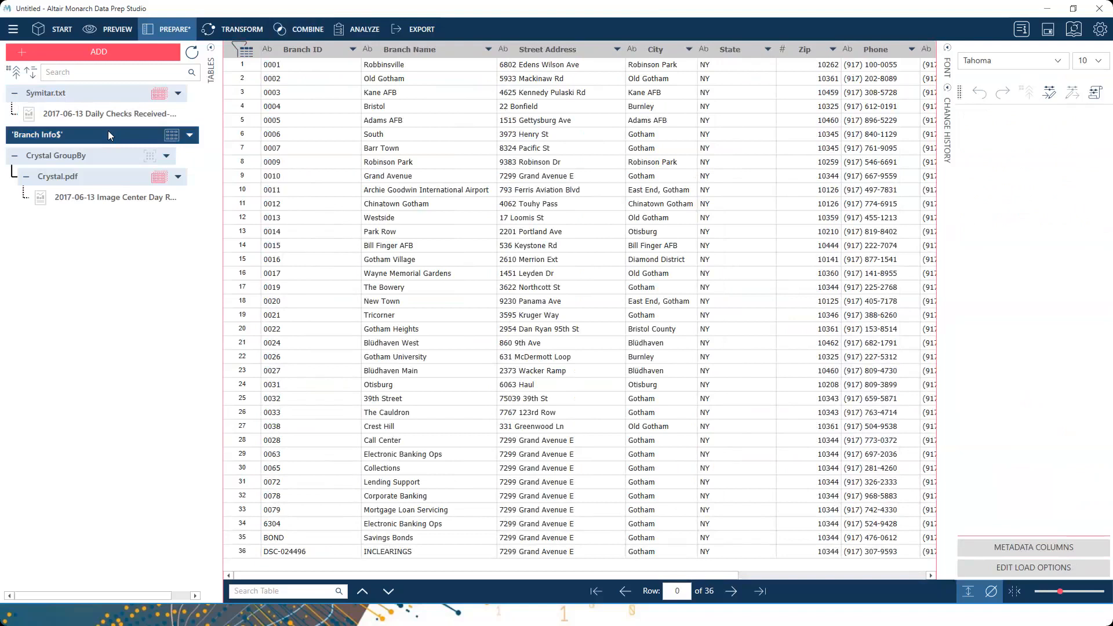
pyautogui.click(301, 30)
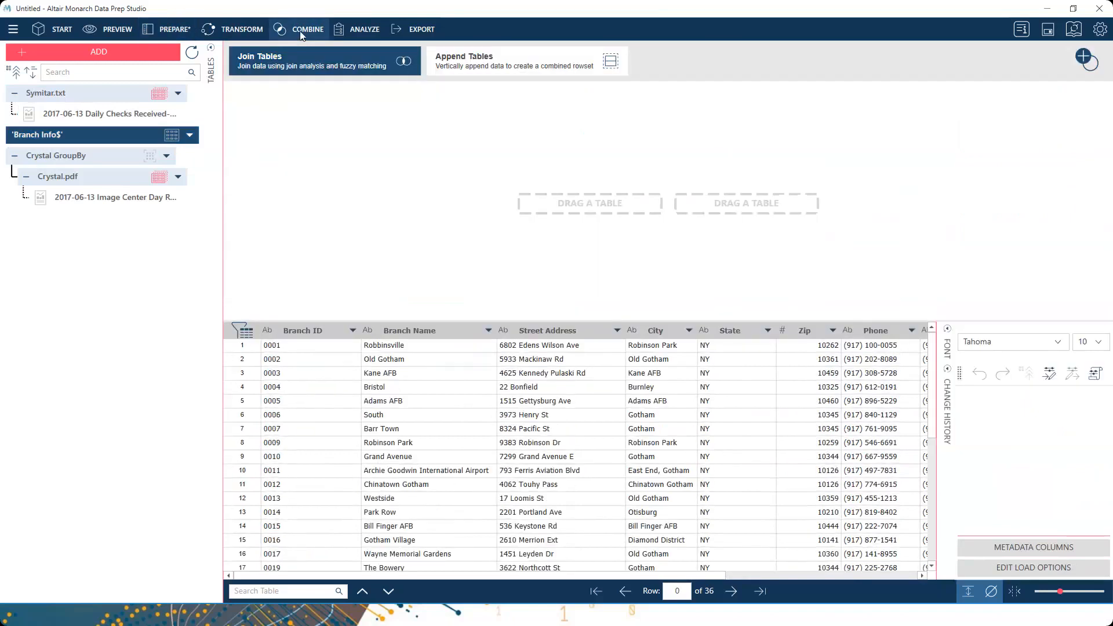
# - Left outer join Symitar.txt with 'Branch Info$' on Branch ID, adding only Branch Name, as 'Symitar Join'
pyautogui.click(87, 94)
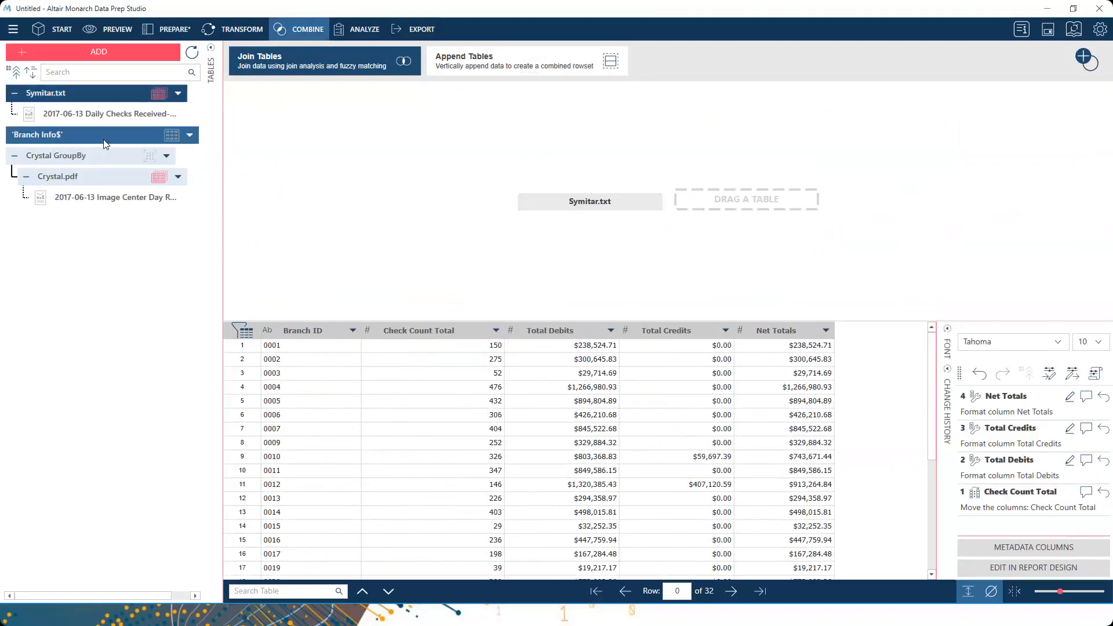
pyautogui.click(82, 139)
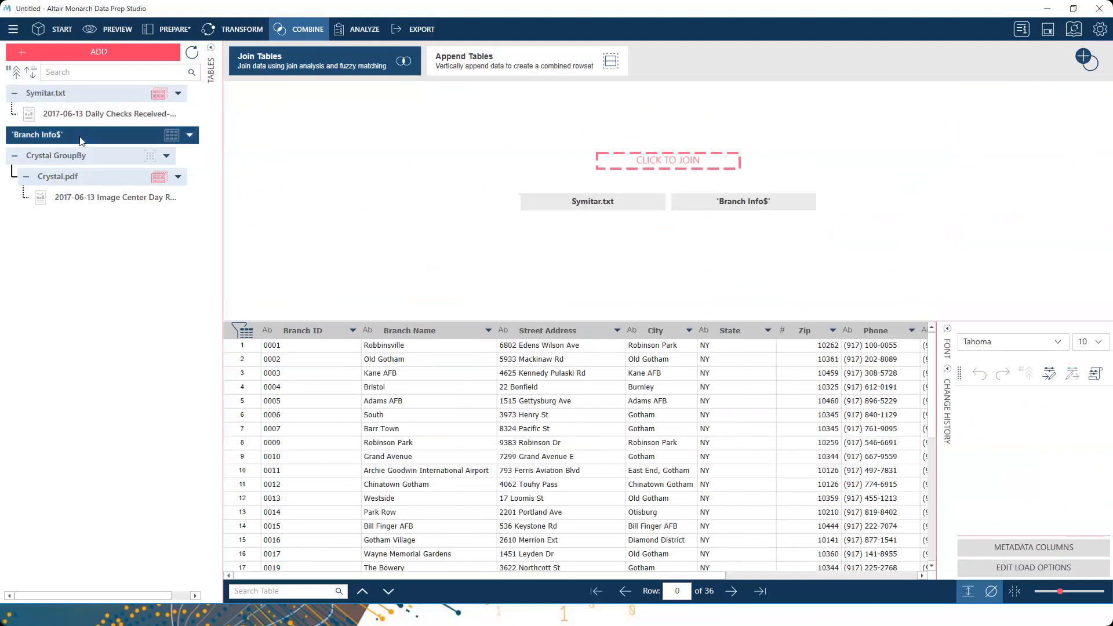
pyautogui.click(669, 163)
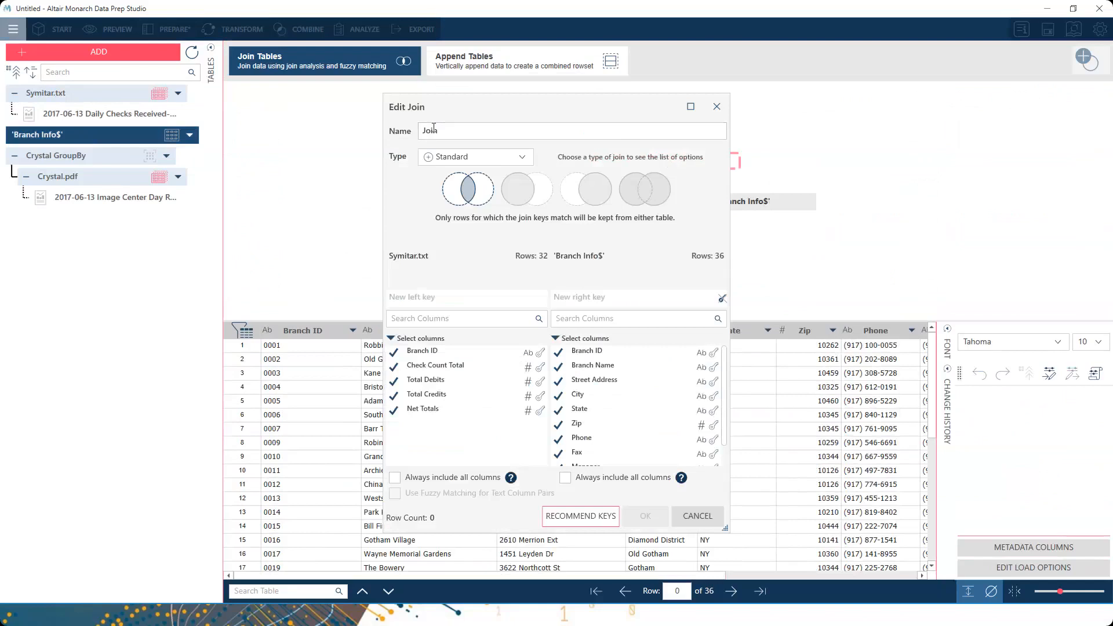
pyautogui.write('Symitar')
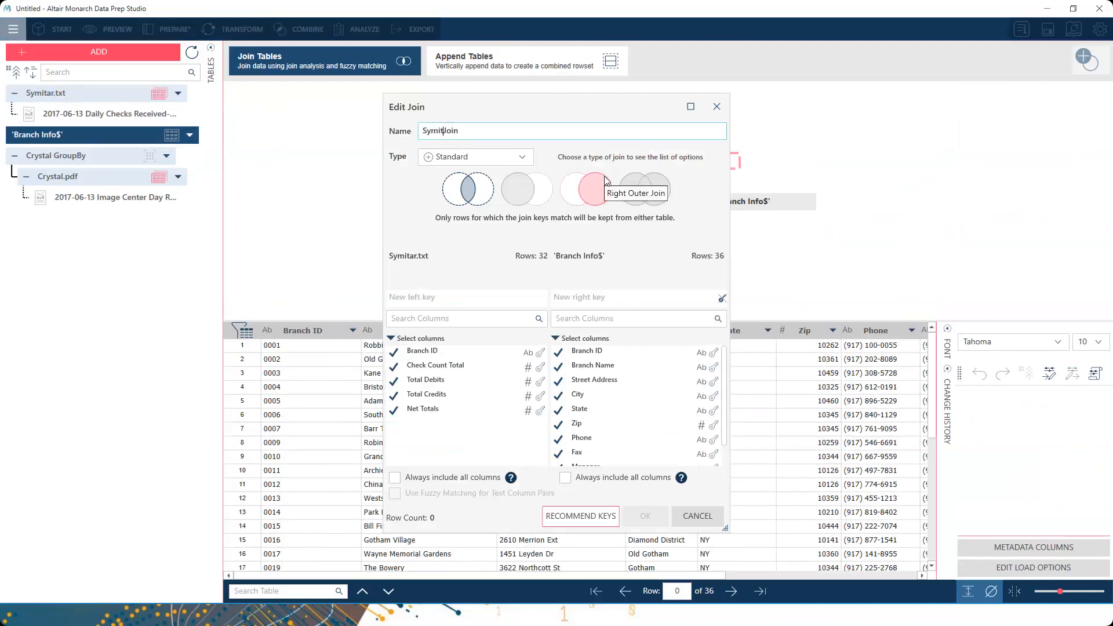
pyautogui.click(520, 187)
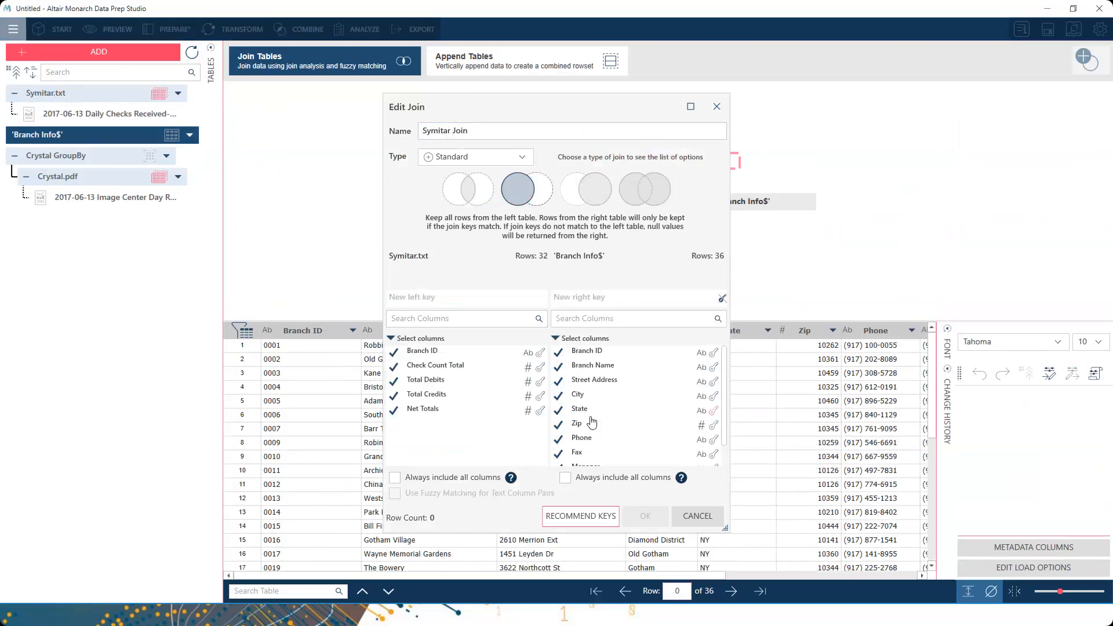
pyautogui.click(541, 353)
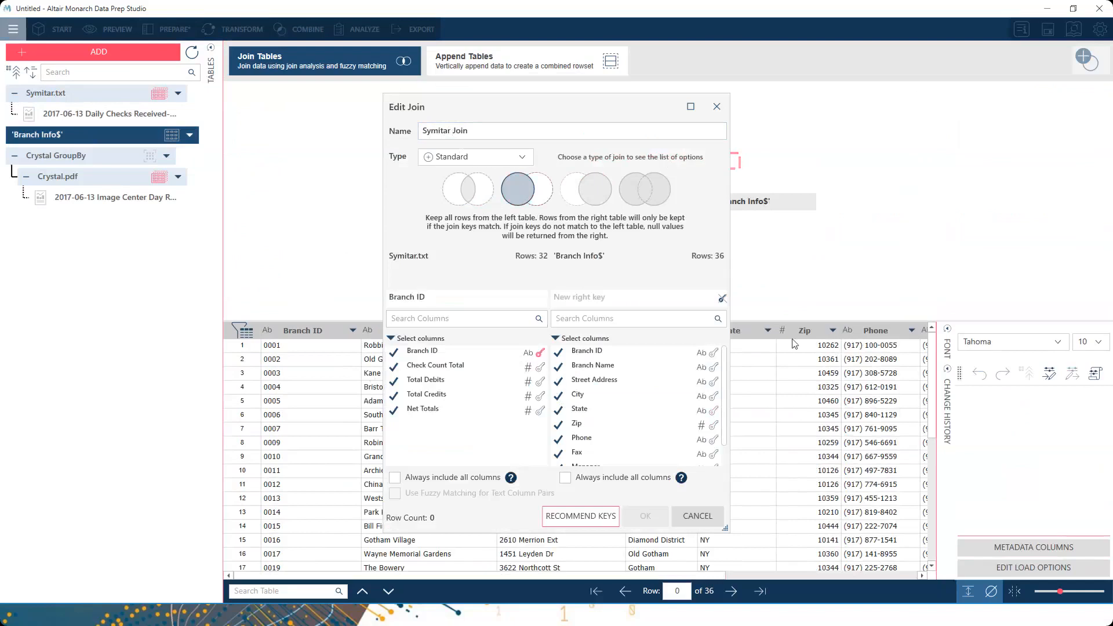
pyautogui.click(714, 353)
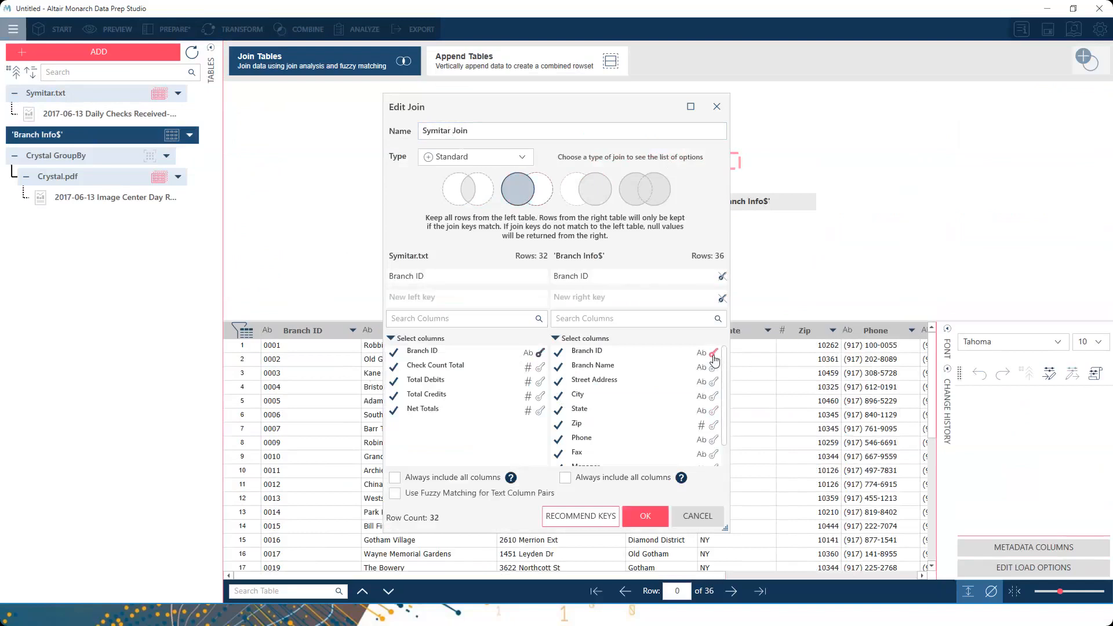
pyautogui.click(555, 339)
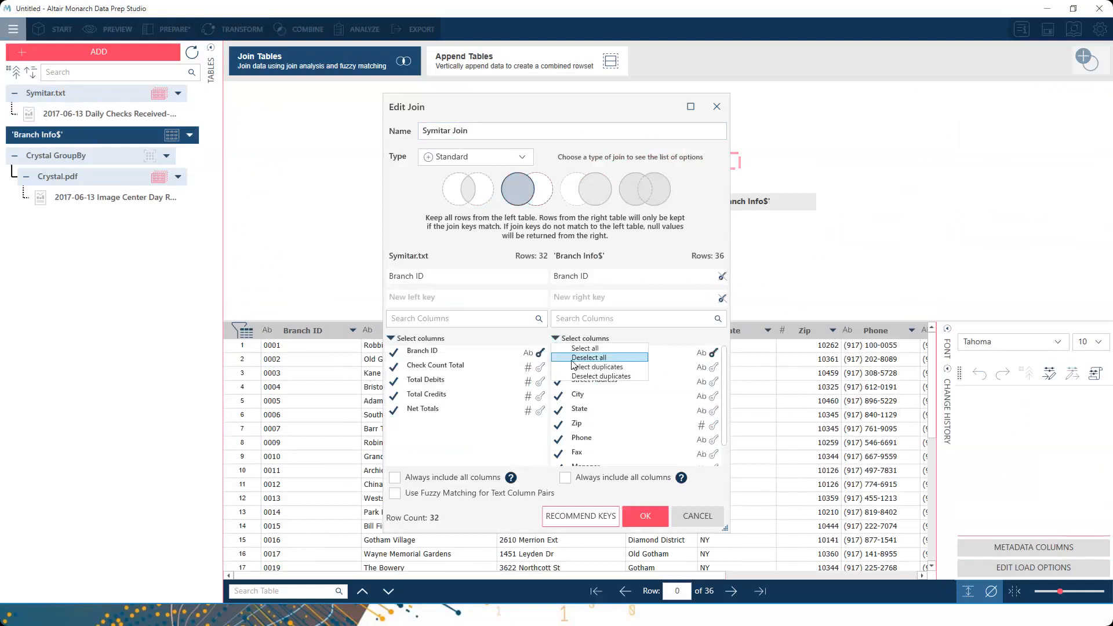
pyautogui.click(588, 358)
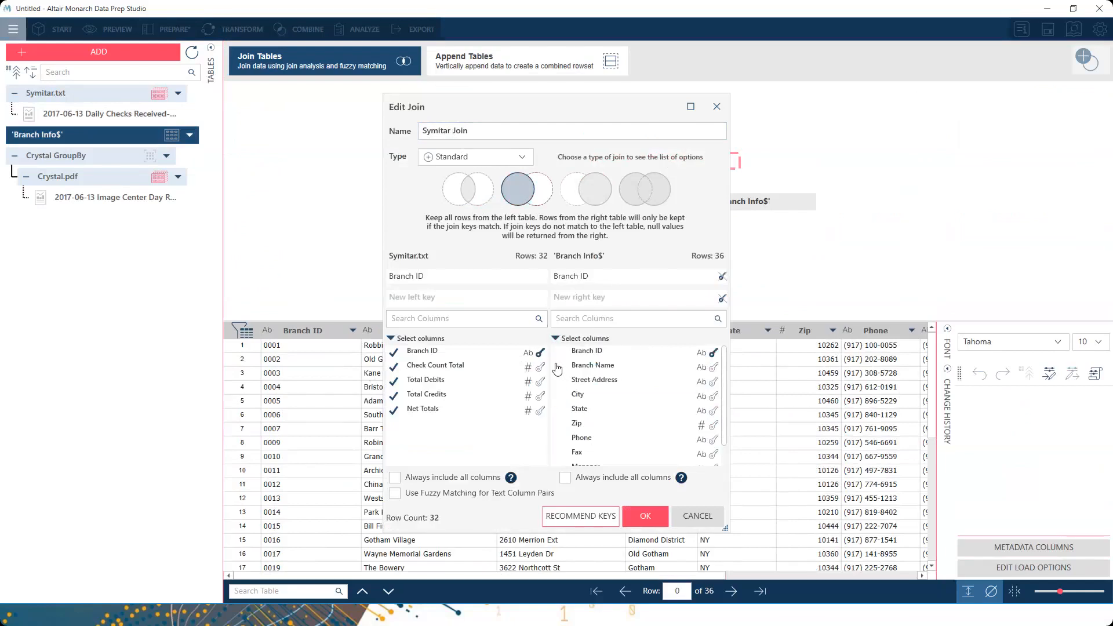
pyautogui.click(558, 367)
pyautogui.click(649, 517)
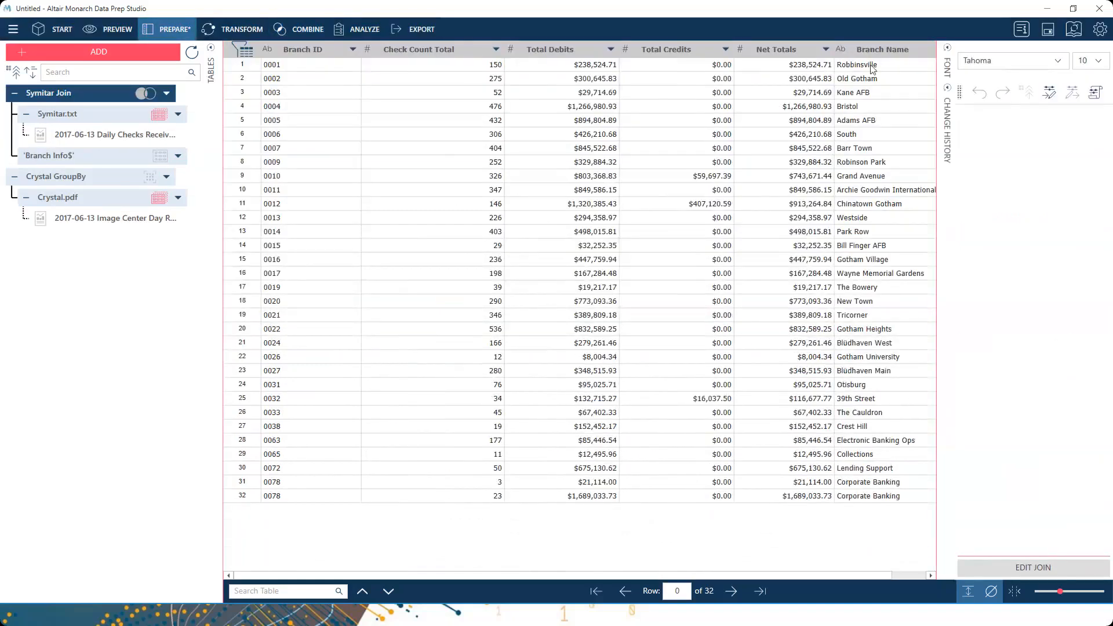
# - Move Branch Name beside Branch ID, then load Symitar Join into the first combine slot
pyautogui.moveTo(881, 61); pyautogui.dragTo(351, 72)
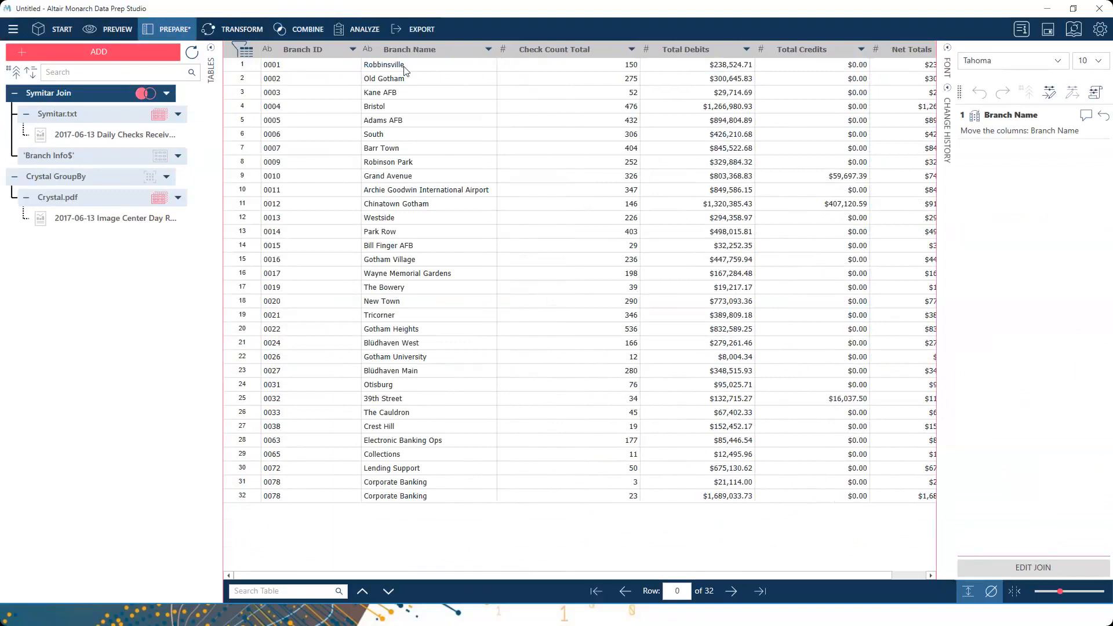
pyautogui.click(301, 34)
pyautogui.doubleClick(116, 94)
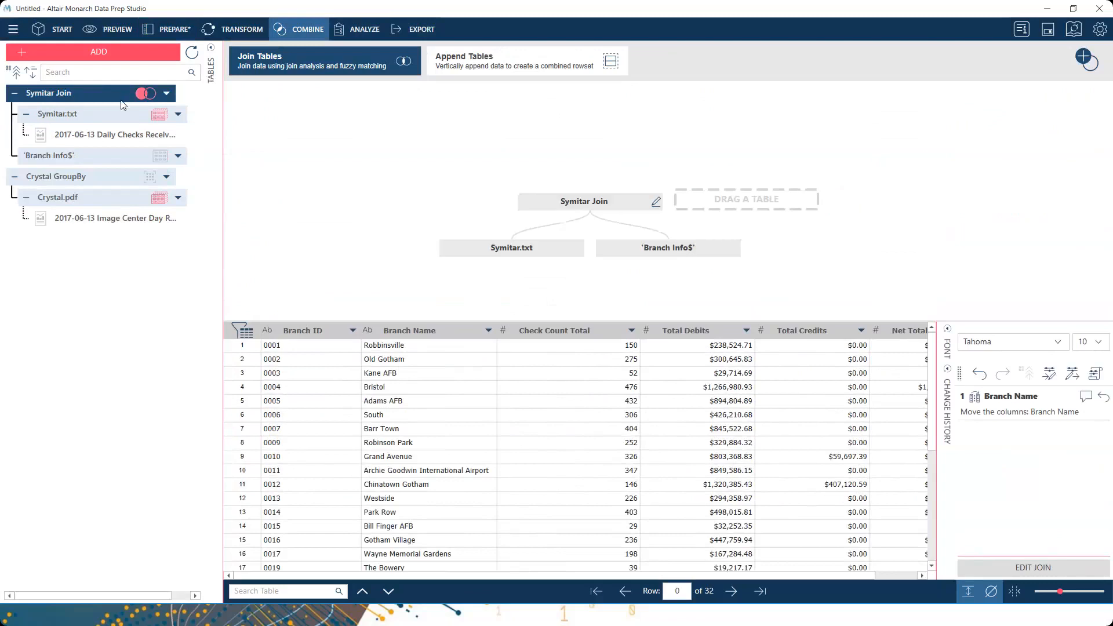
# - Create 'Final Join' matching Branch Name to Branch Location, excluding both check-count columns and duplicate Branch Location
pyautogui.doubleClick(74, 180)
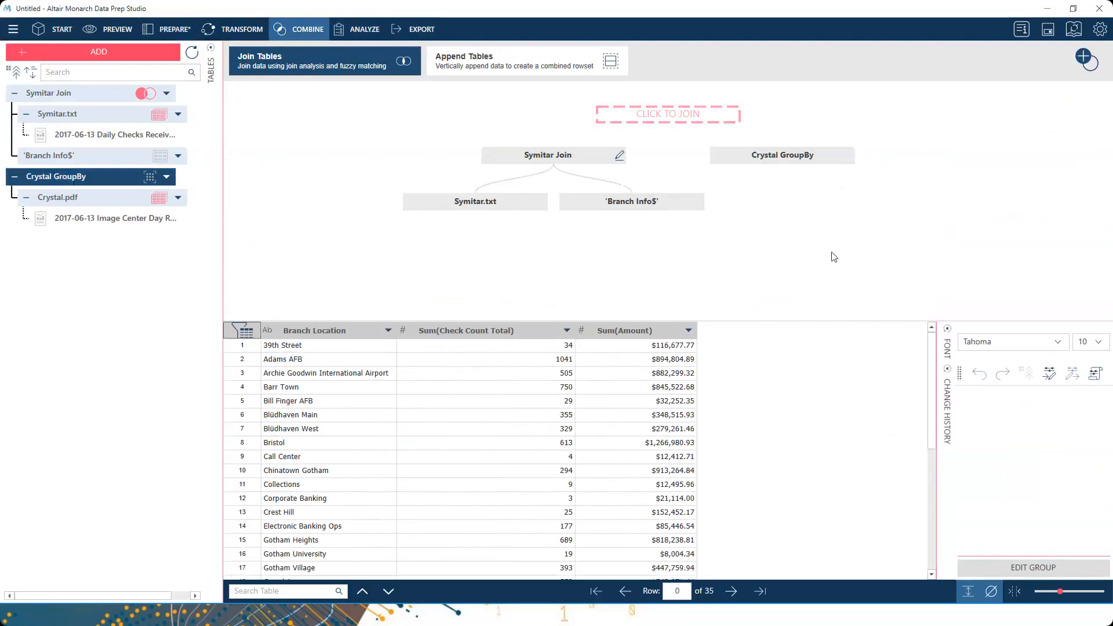
pyautogui.click(663, 115)
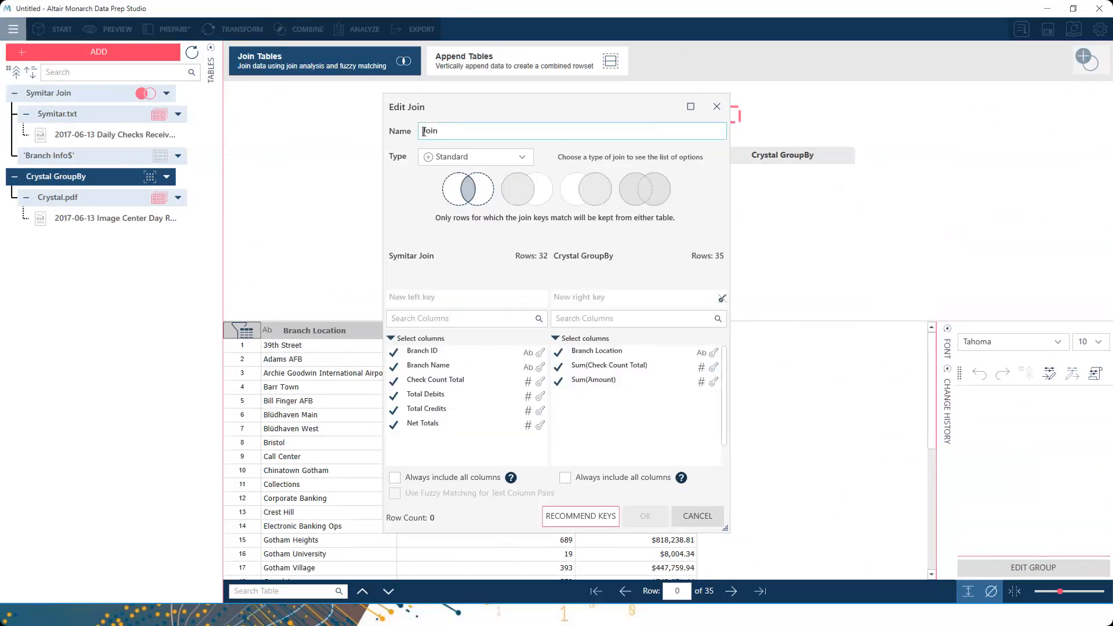
pyautogui.write('Final')
pyautogui.click(541, 369)
pyautogui.click(714, 352)
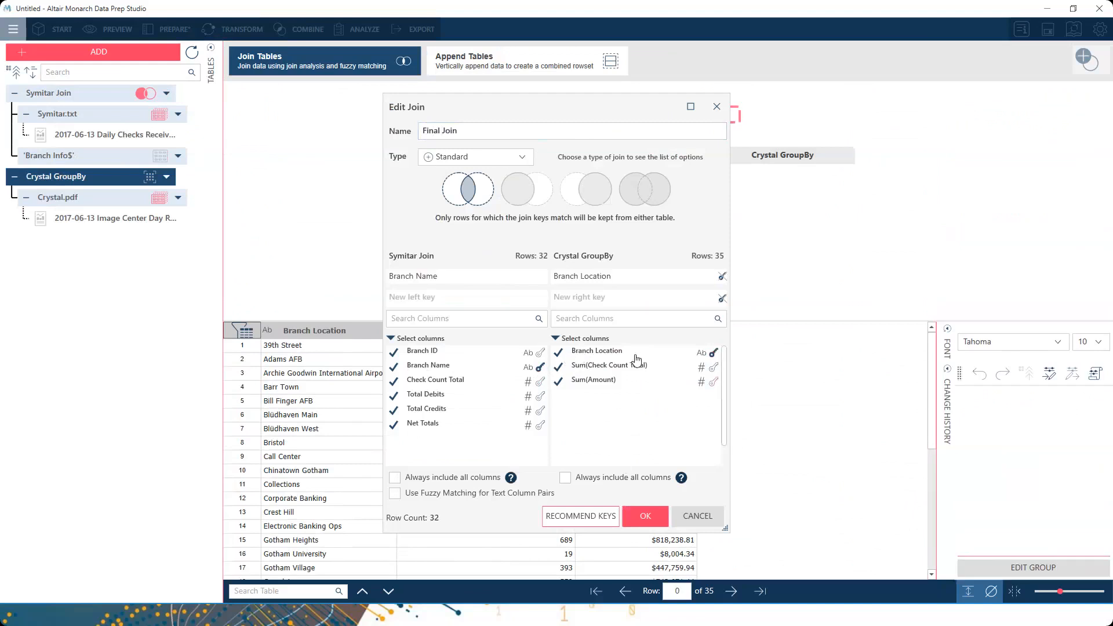
pyautogui.click(559, 353)
pyautogui.click(393, 382)
pyautogui.click(557, 368)
pyautogui.click(635, 518)
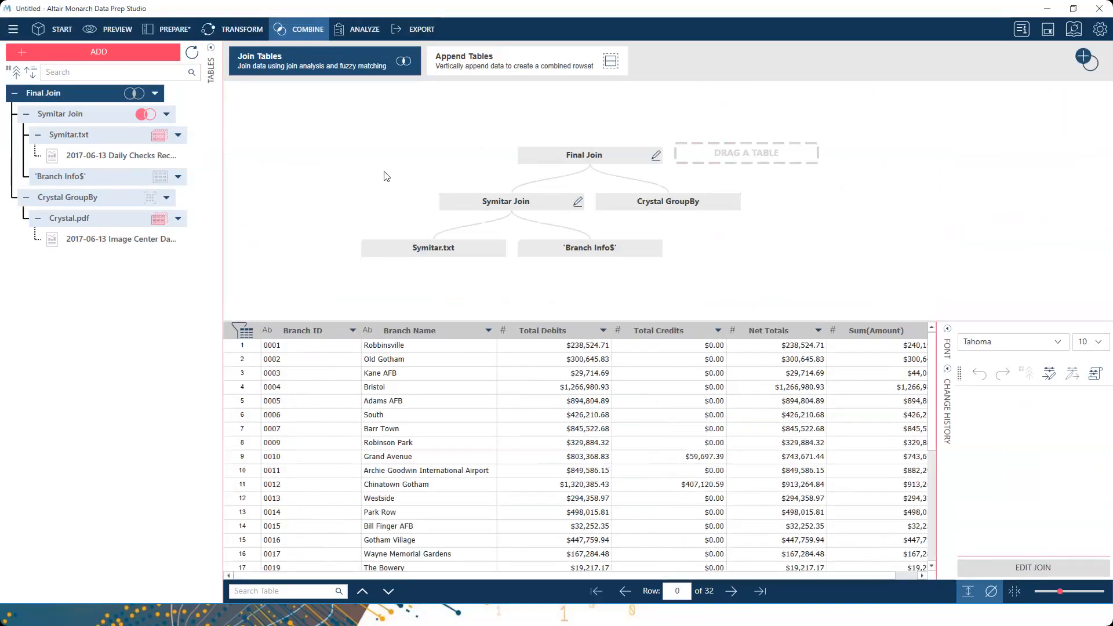
# - Show Final Join in full and compare Net Totals with Sum(Amount), e.g. Robbinsville $238,524.71 vs $240,196.71
pyautogui.click(171, 35)
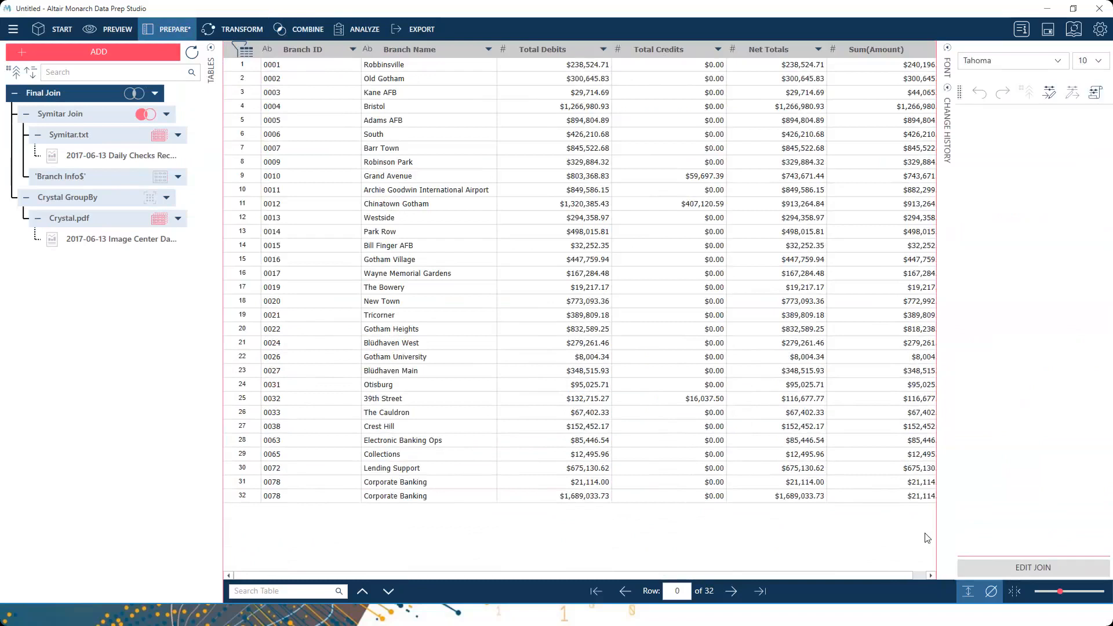
pyautogui.click(919, 576)
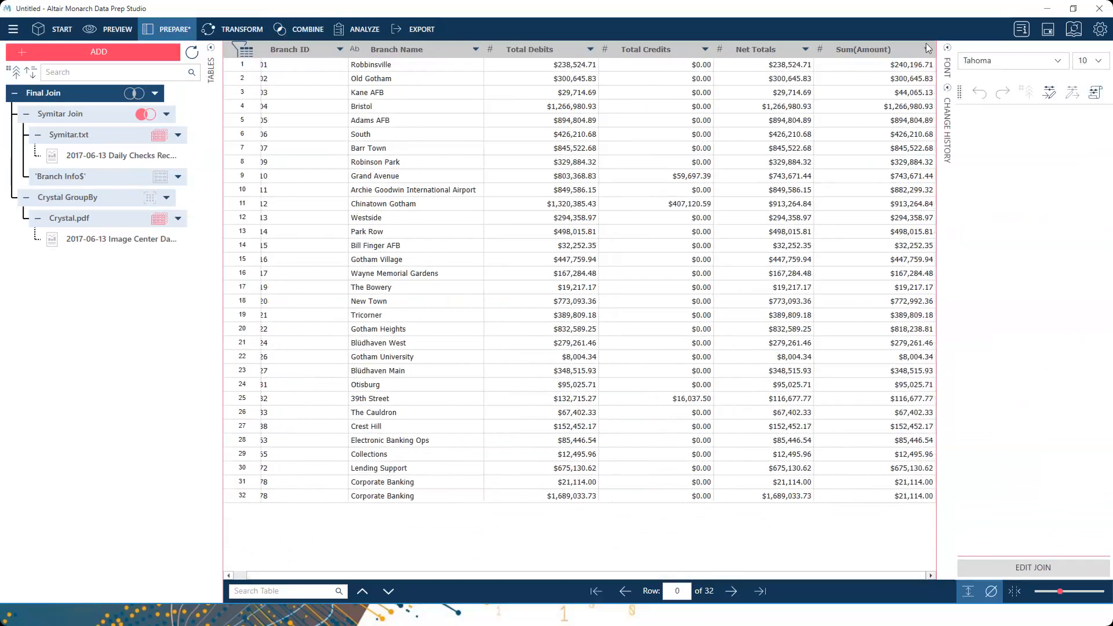
pyautogui.click(783, 49)
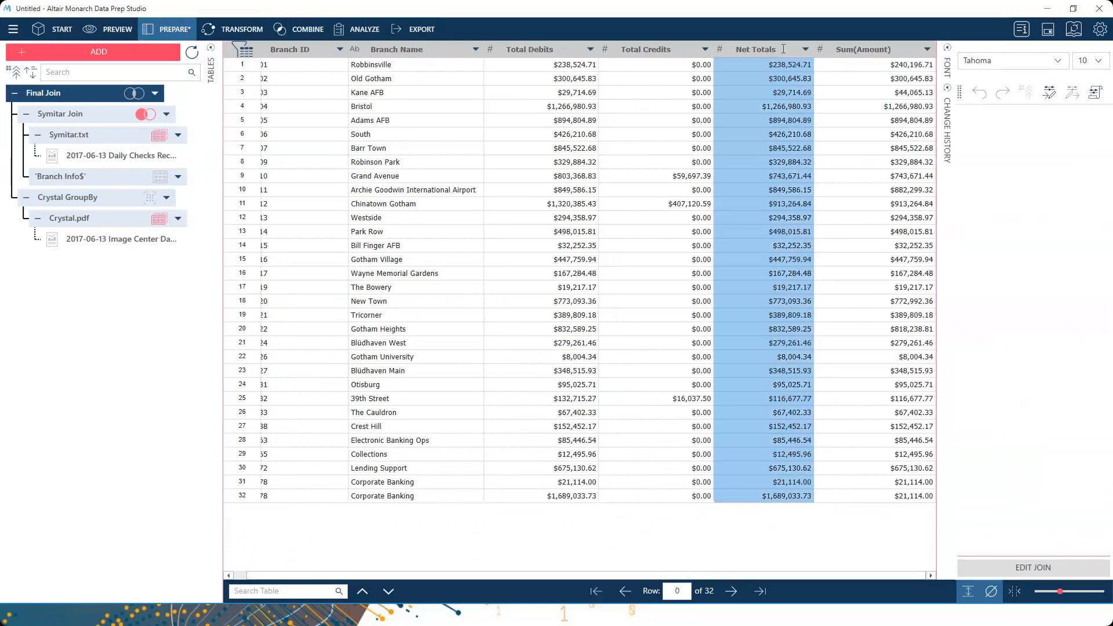
pyautogui.click(864, 50)
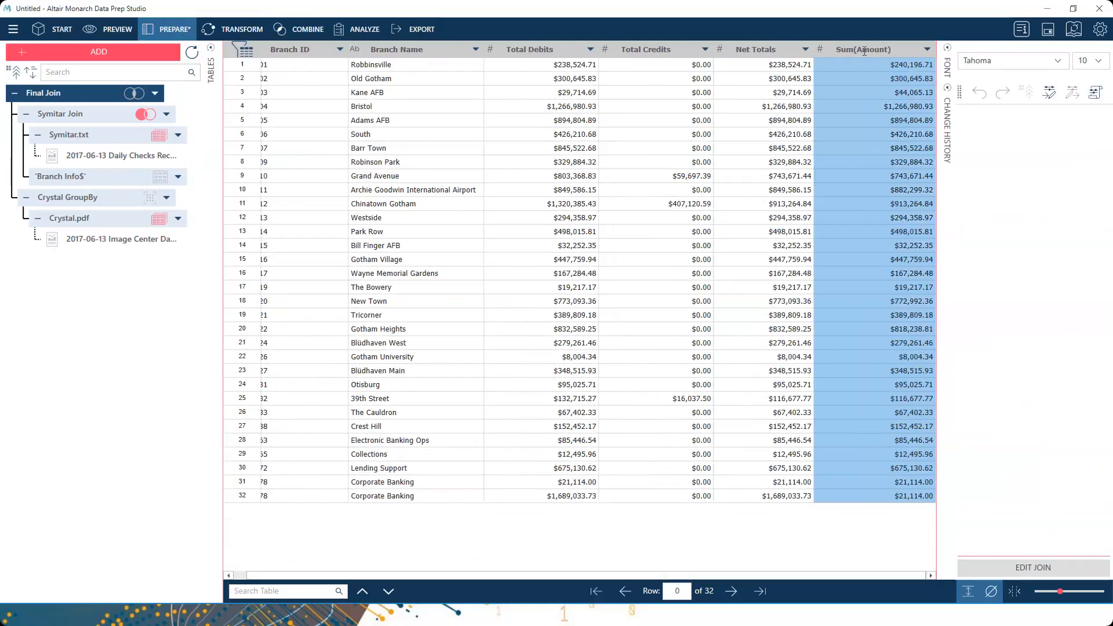
pyautogui.click(792, 70)
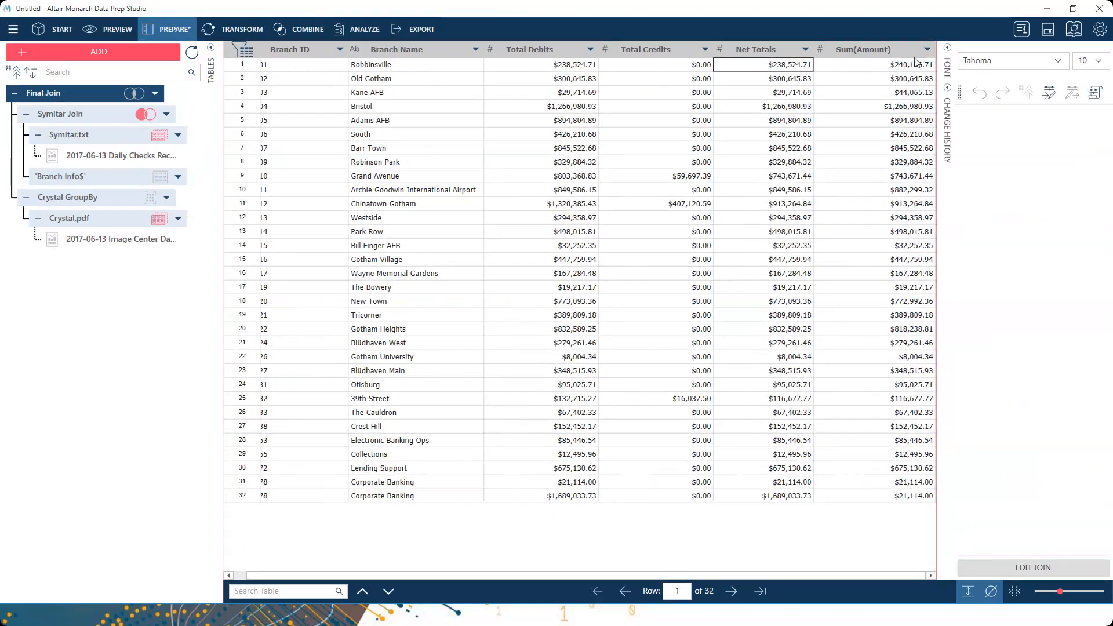
# - Start a new formula column from Sum(Amount) and name it Discrepancies
pyautogui.rightClick(895, 51)
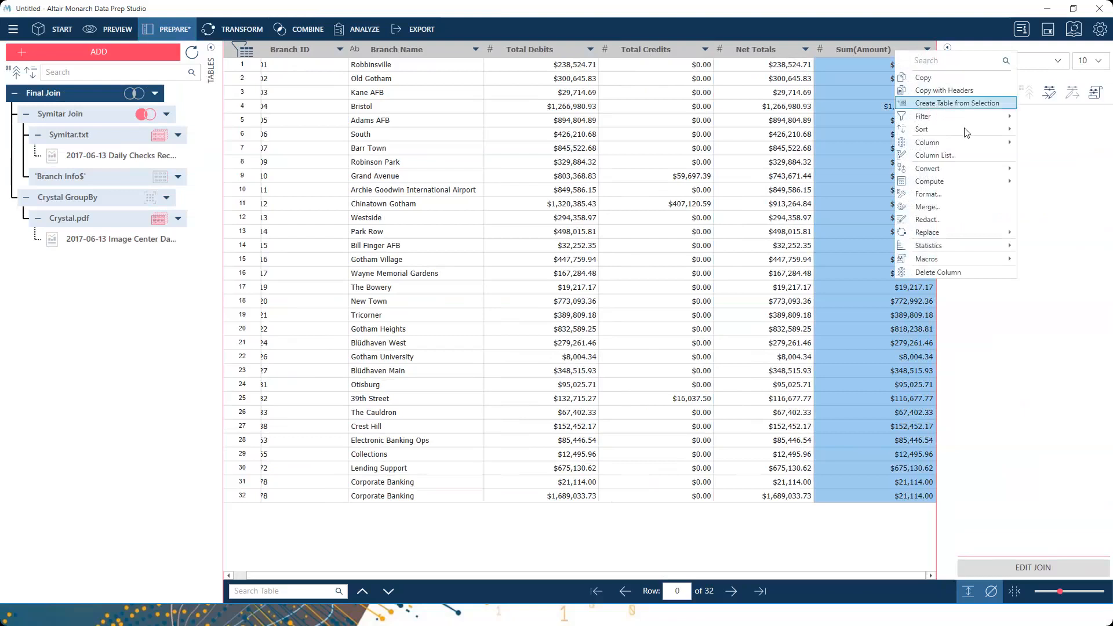
pyautogui.moveTo(967, 144)
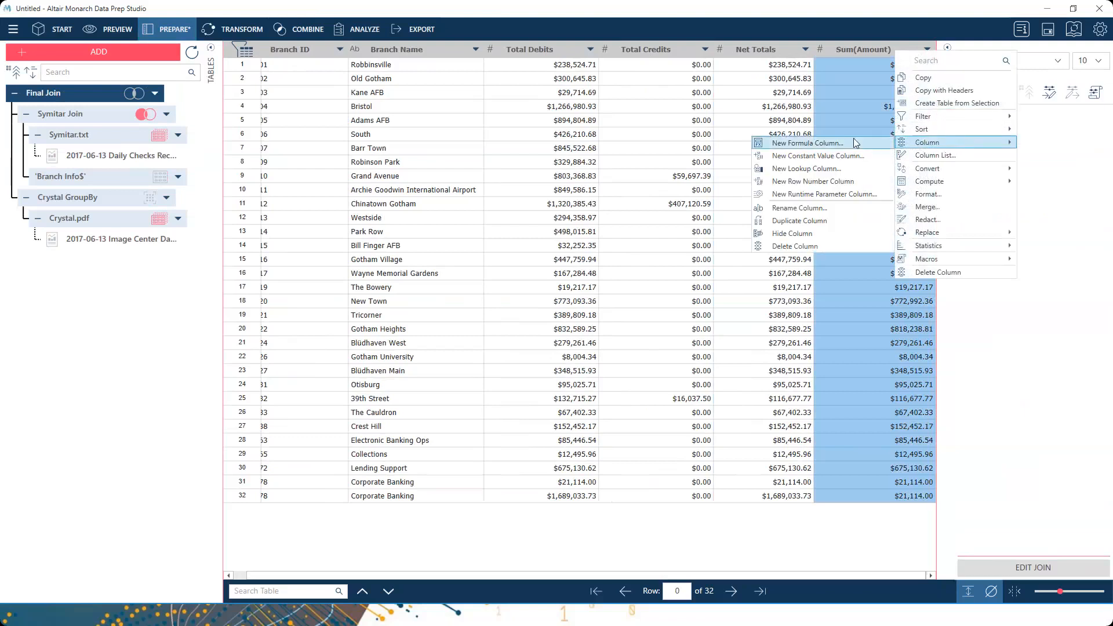
pyautogui.click(819, 144)
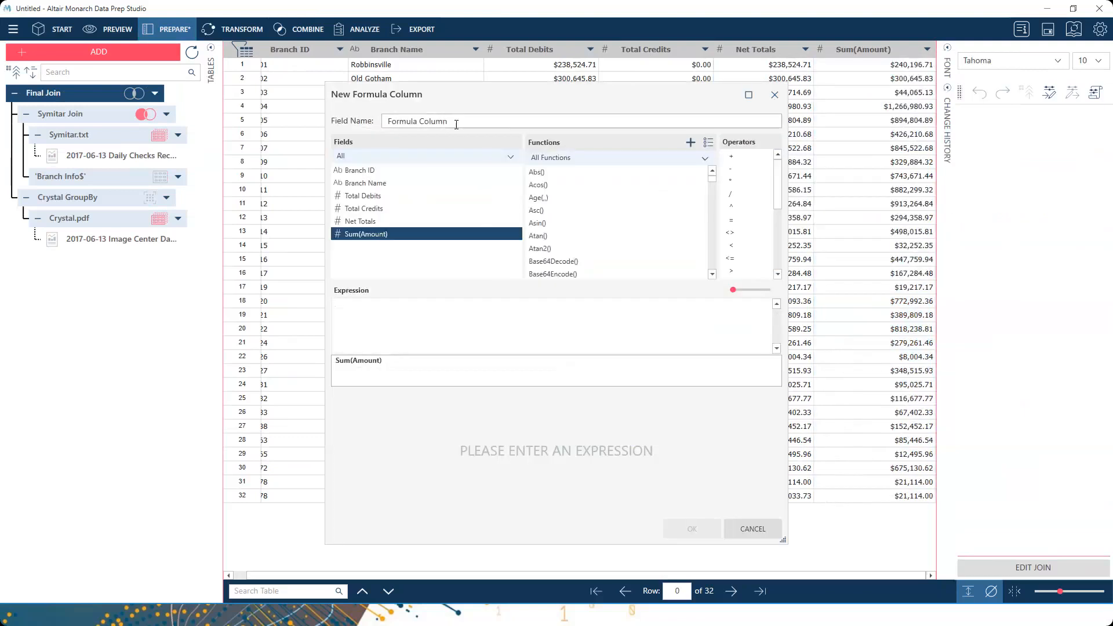
pyautogui.write('Discreap')
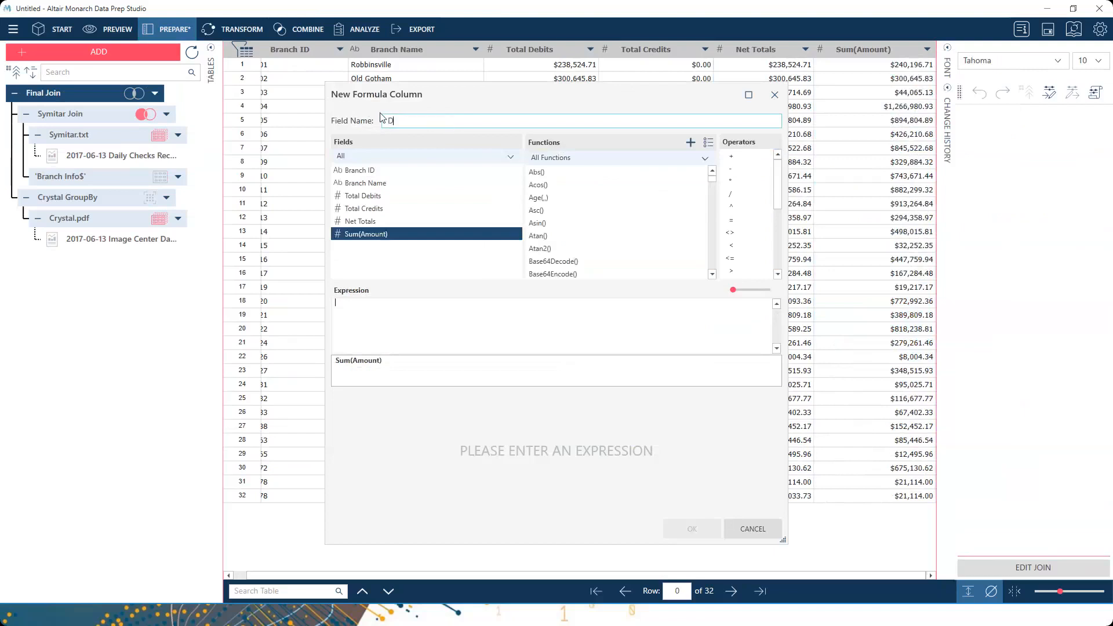
pyautogui.press('BackSpace')
pyautogui.press('BackSpace')
pyautogui.write('pancies')
# - Build the formula Round([Net Totals]-[Sum(Amount)],2) and create the column
pyautogui.scroll(-10, 614, 232)
pyautogui.scroll(-1, 564, 239)
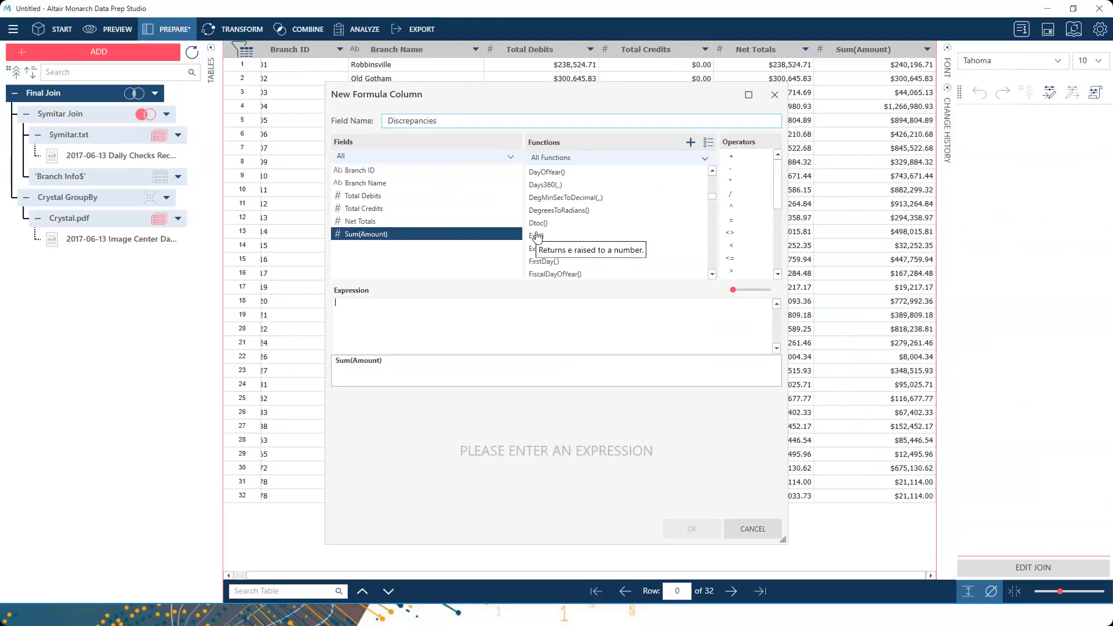
pyautogui.scroll(-5, 537, 235)
pyautogui.scroll(-8, 537, 235)
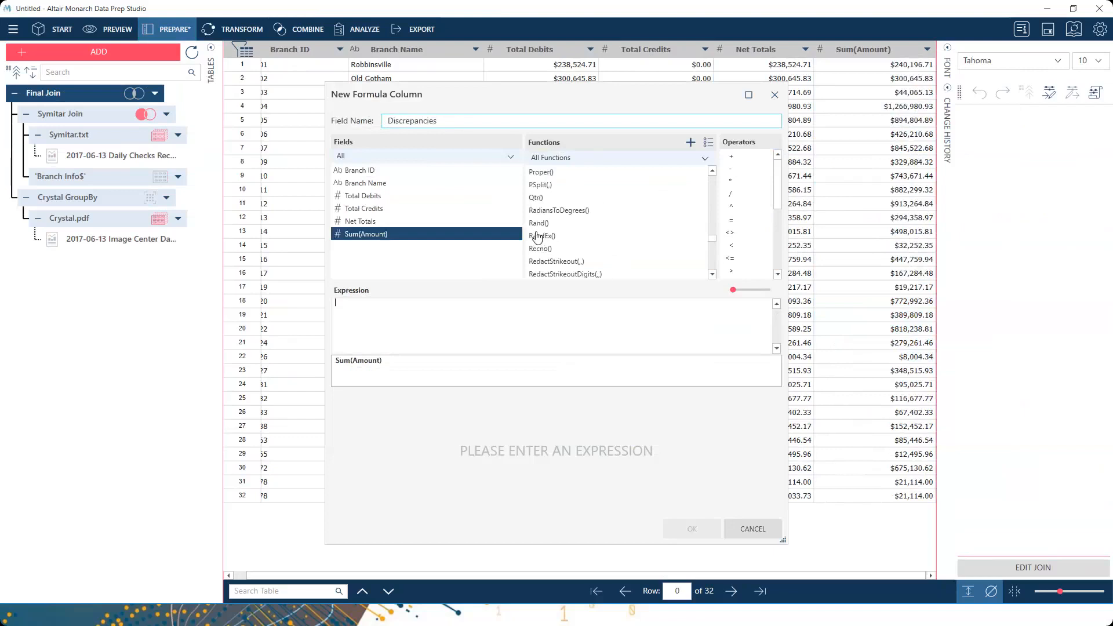
pyautogui.scroll(-3, 537, 235)
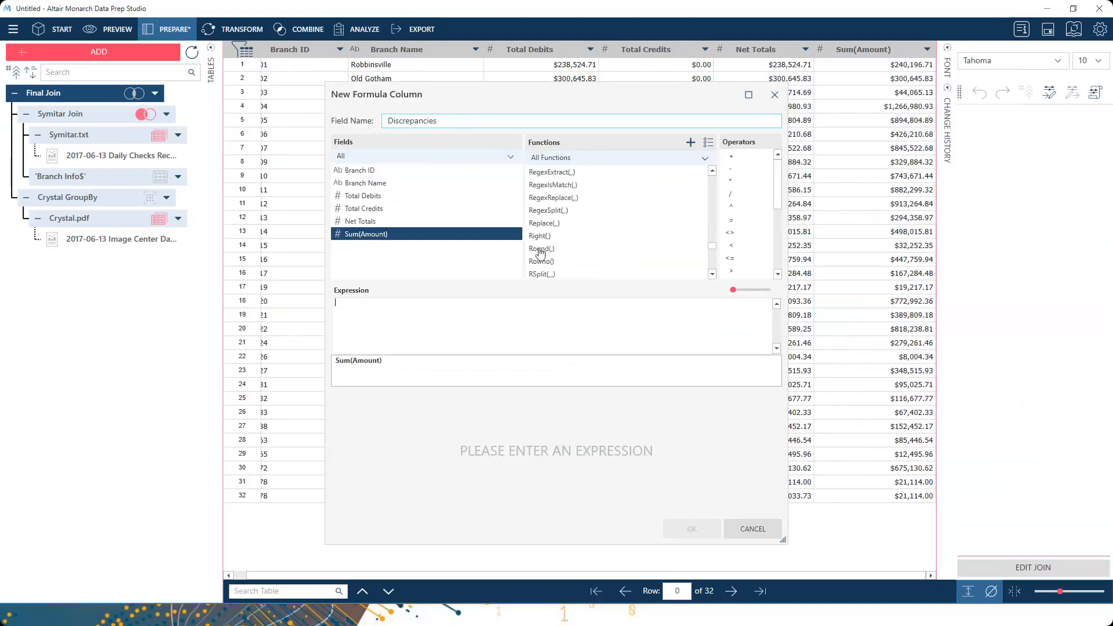
pyautogui.doubleClick(541, 249)
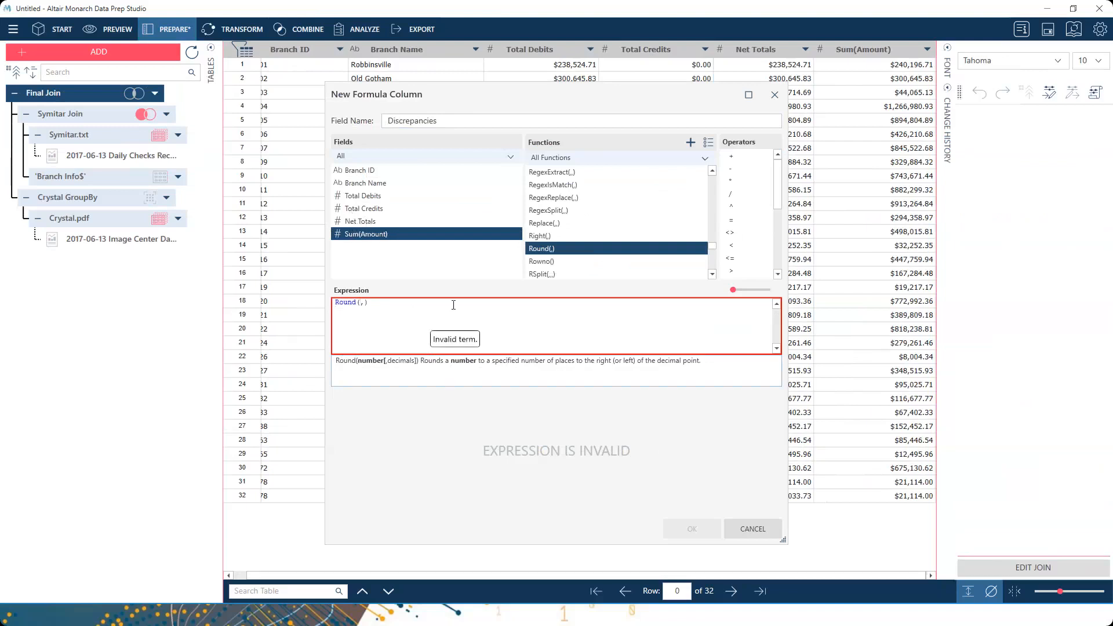
pyautogui.doubleClick(377, 222)
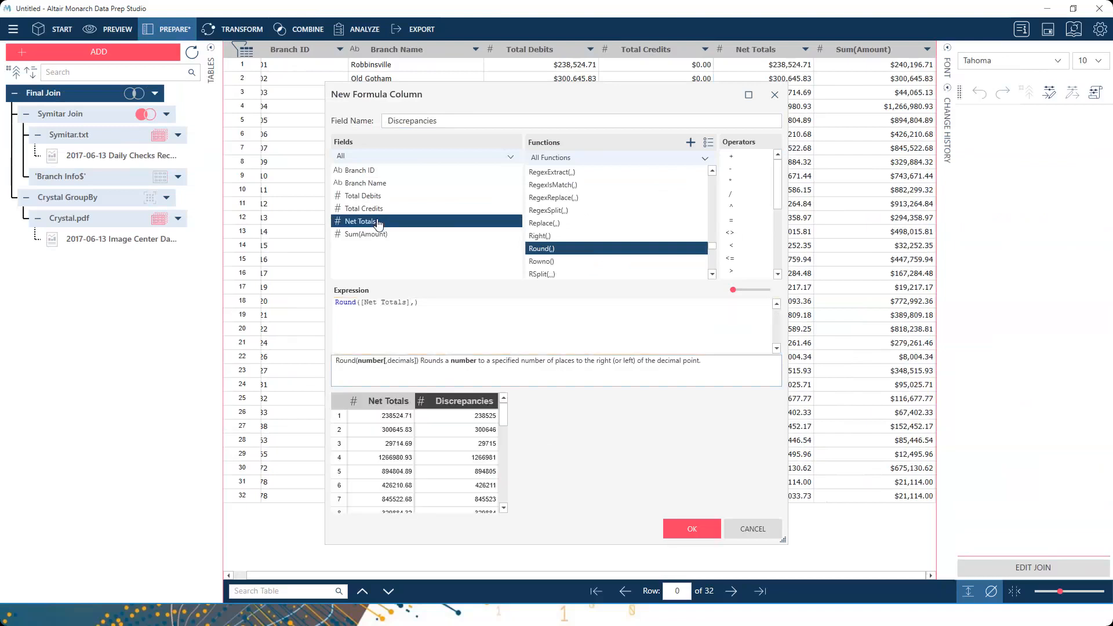
pyautogui.doubleClick(731, 169)
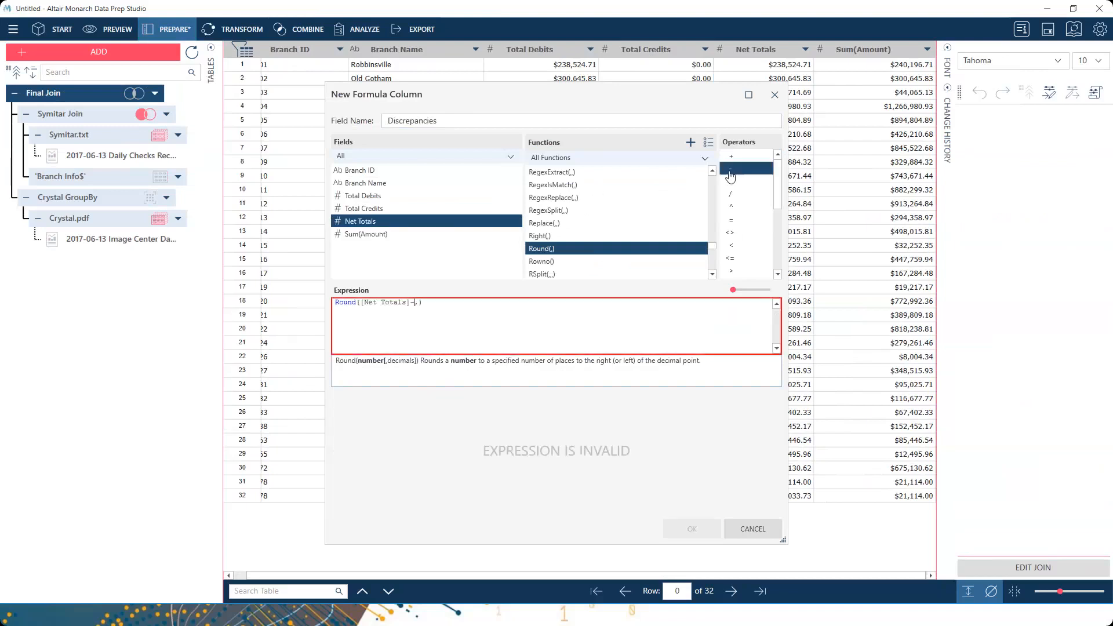
pyautogui.doubleClick(366, 234)
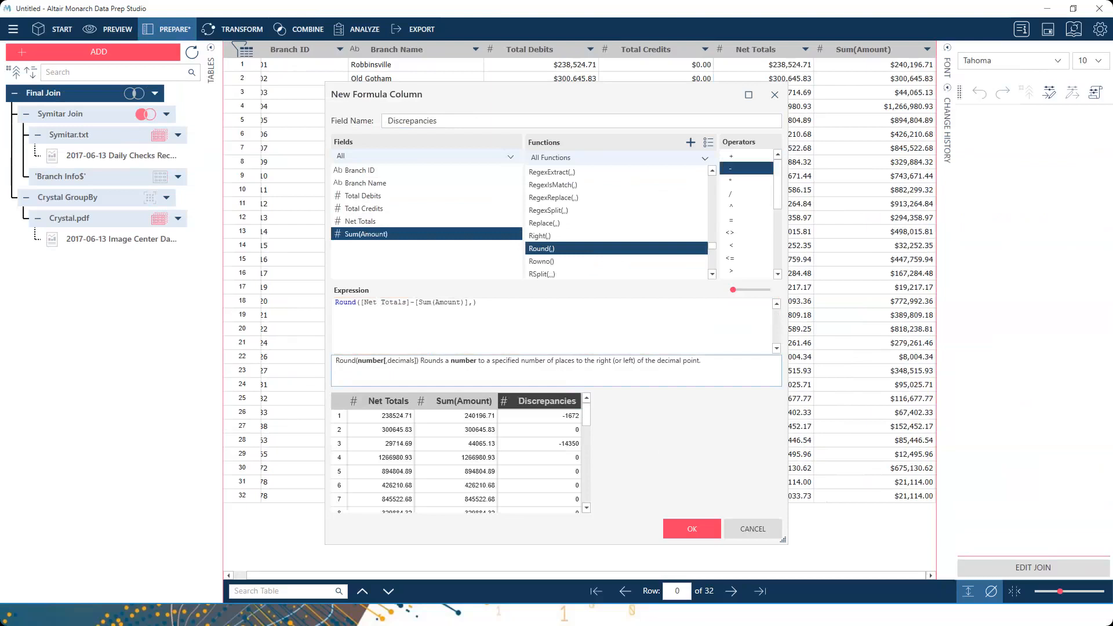
pyautogui.write(',')
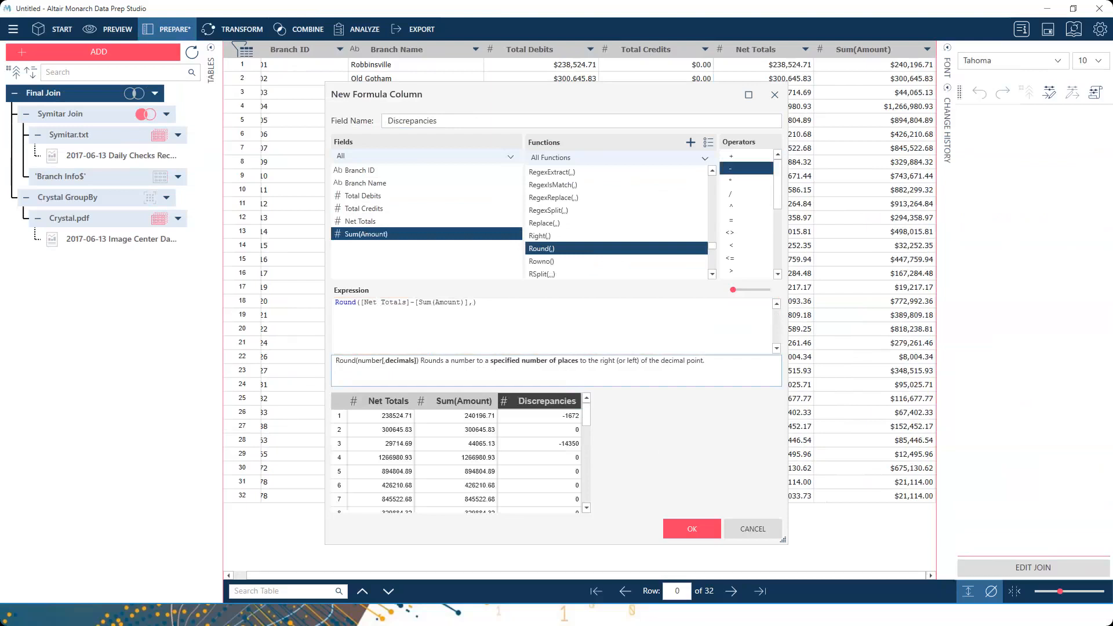
pyautogui.write('2')
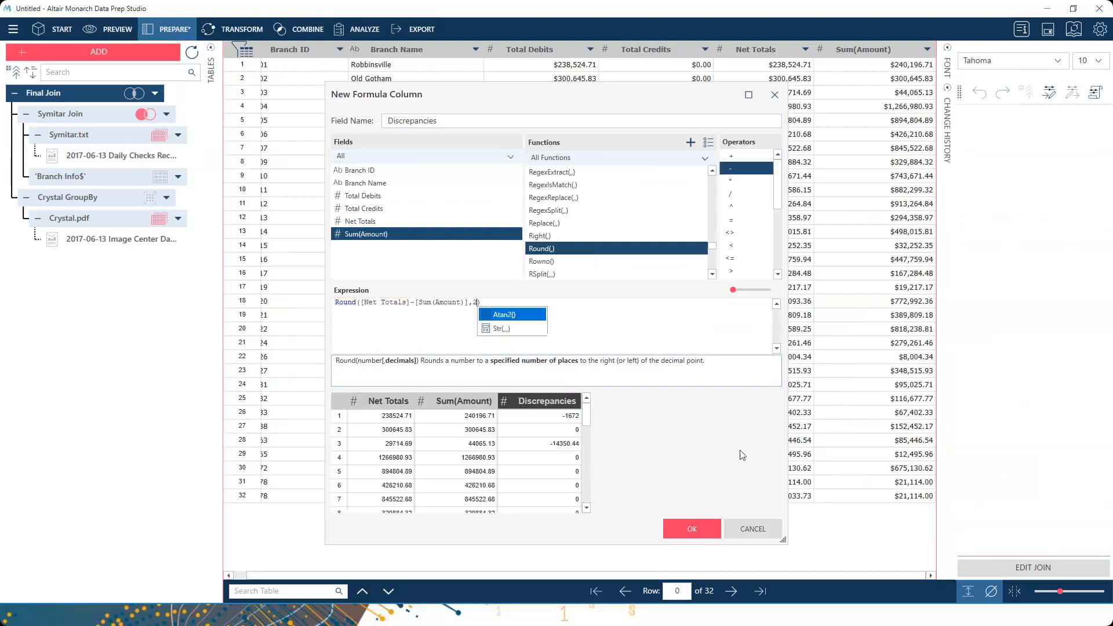
pyautogui.click(615, 335)
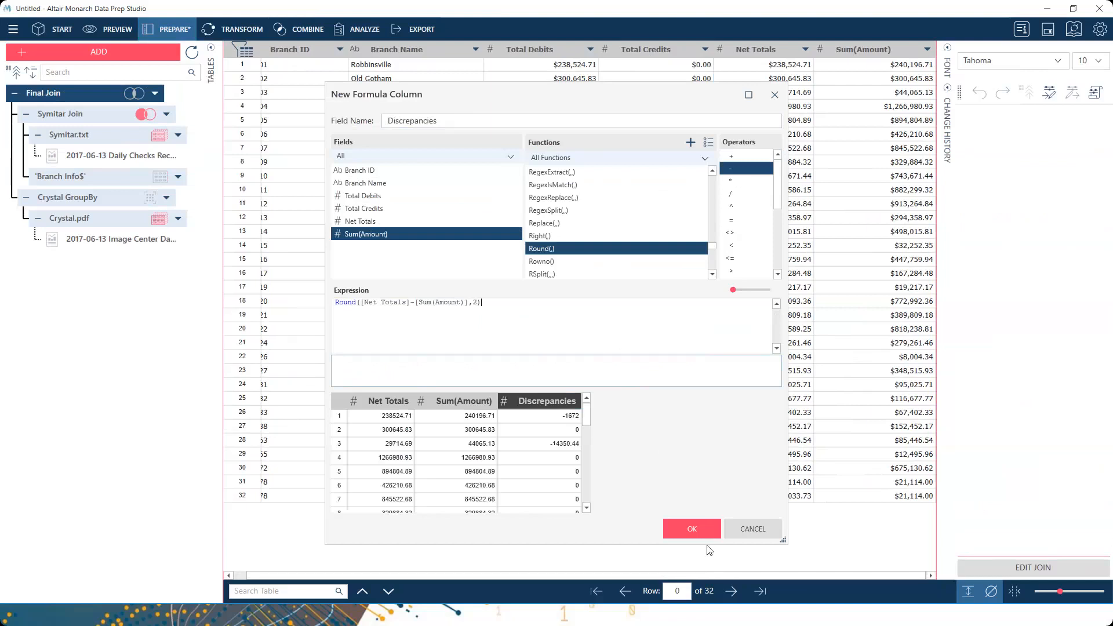
pyautogui.click(709, 528)
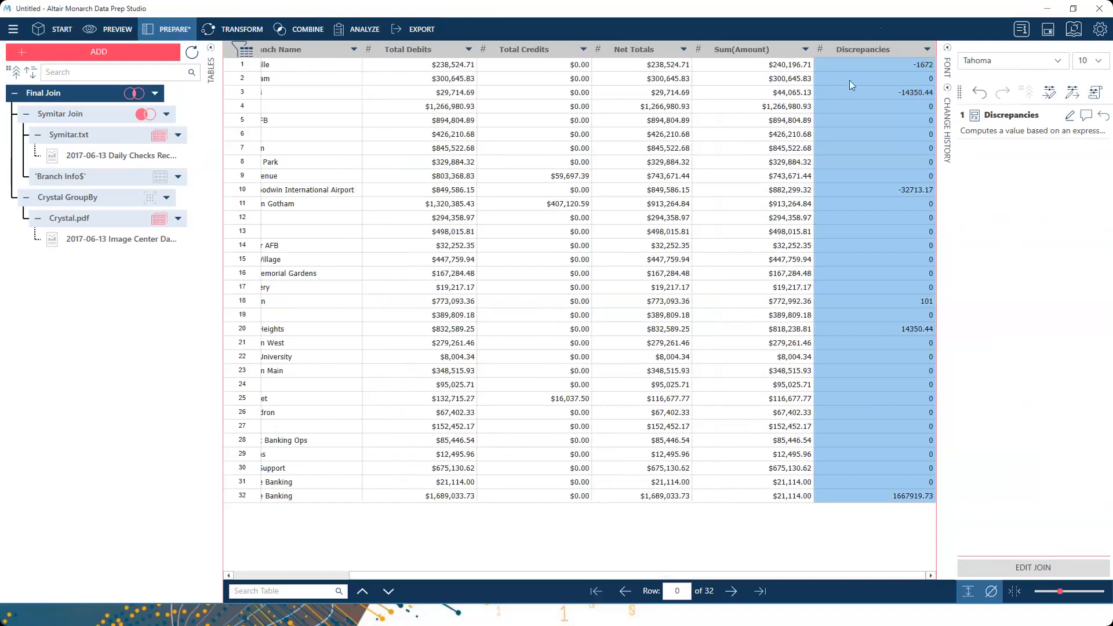
# - Define a filter on Discrepancies keeping only values that do not equal 0
pyautogui.click(928, 66)
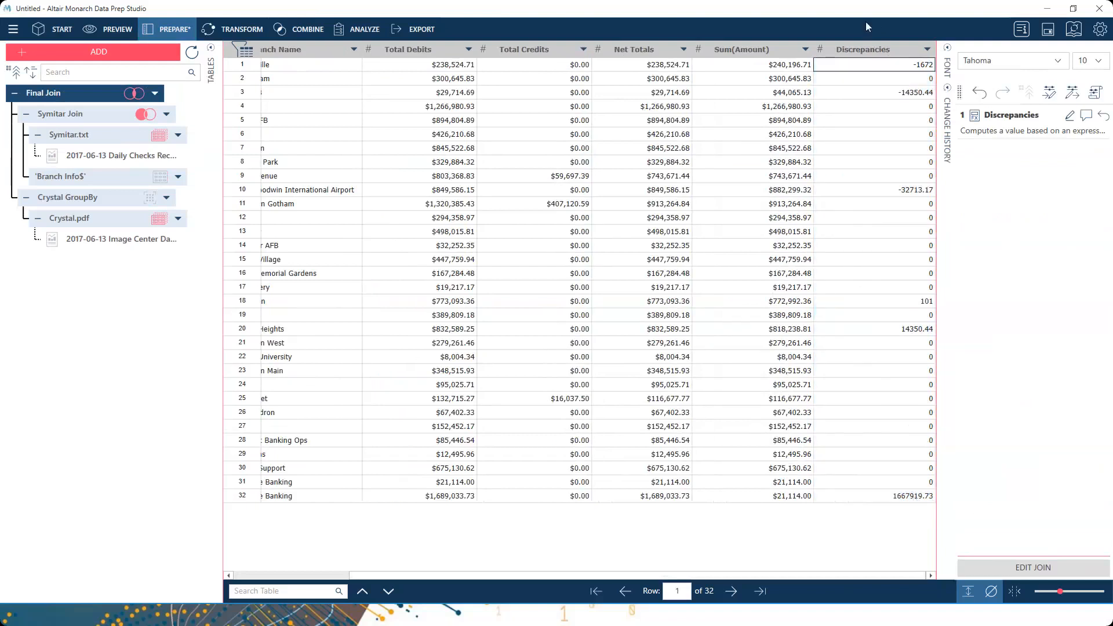
pyautogui.rightClick(871, 52)
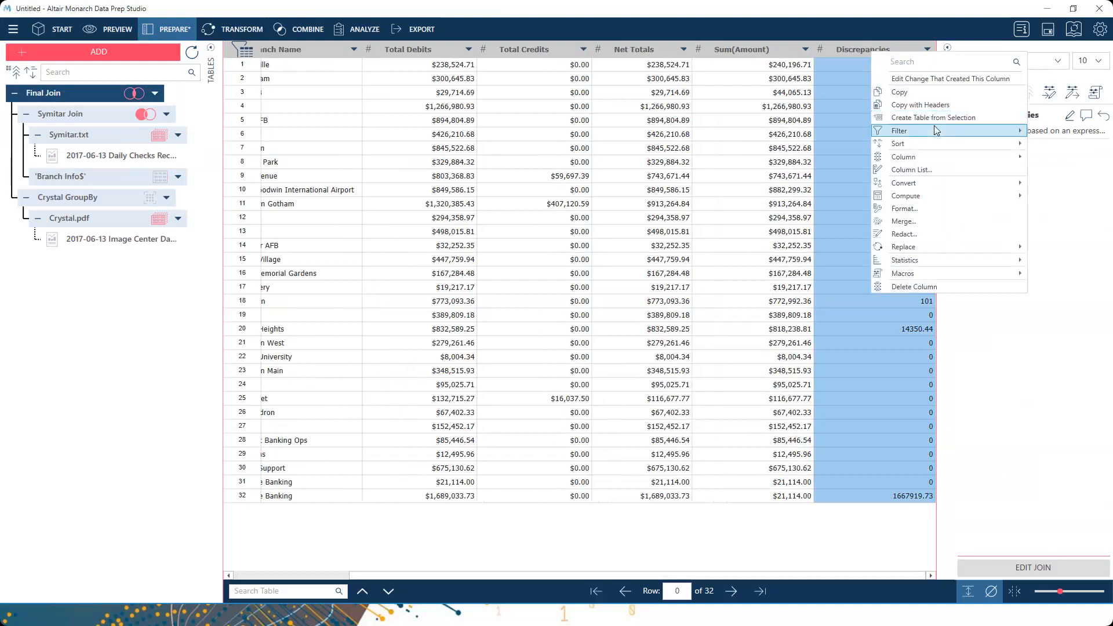
pyautogui.moveTo(936, 131)
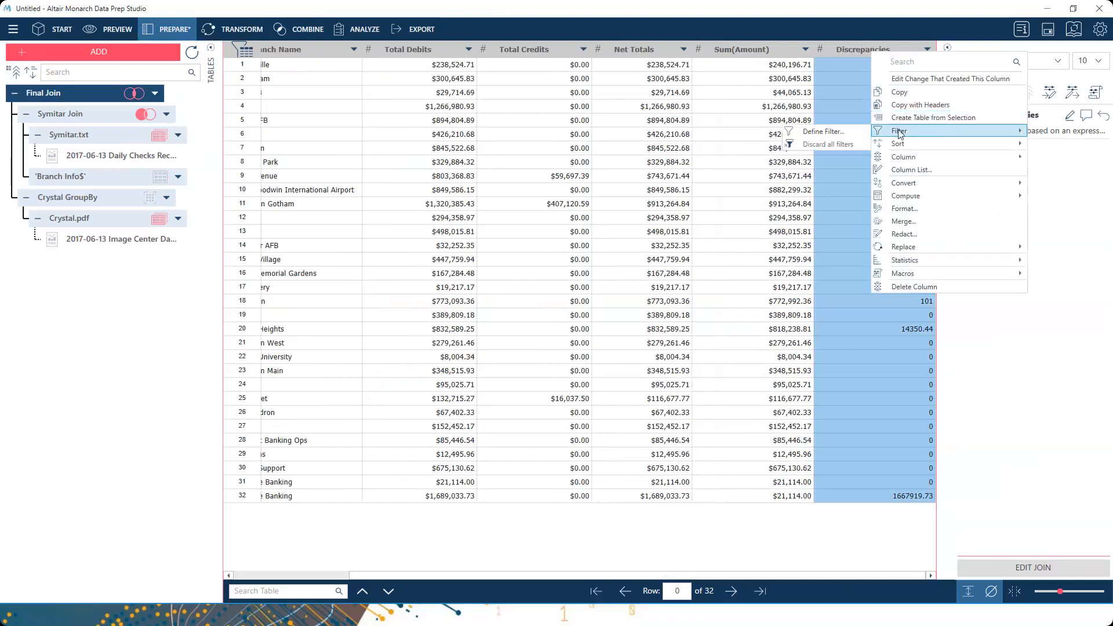
pyautogui.click(824, 132)
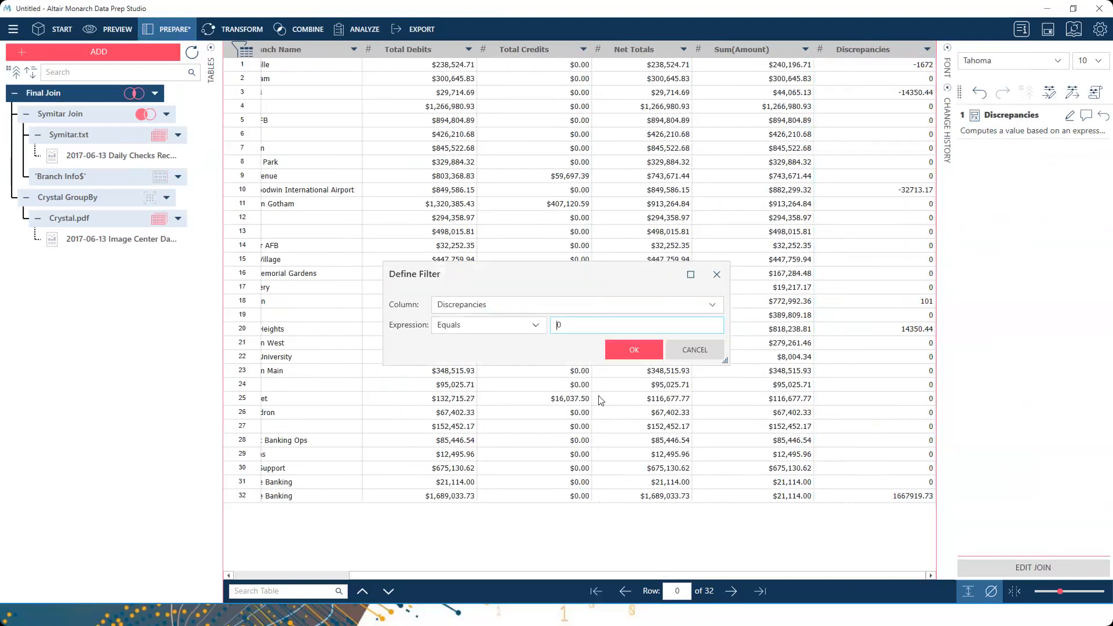
pyautogui.click(493, 329)
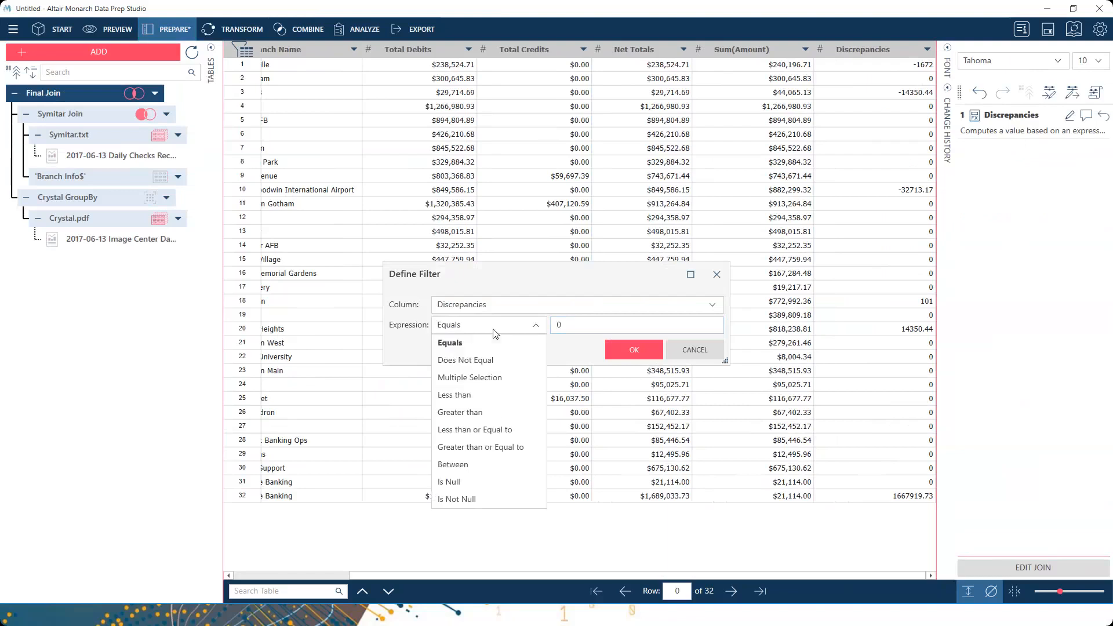
pyautogui.click(471, 360)
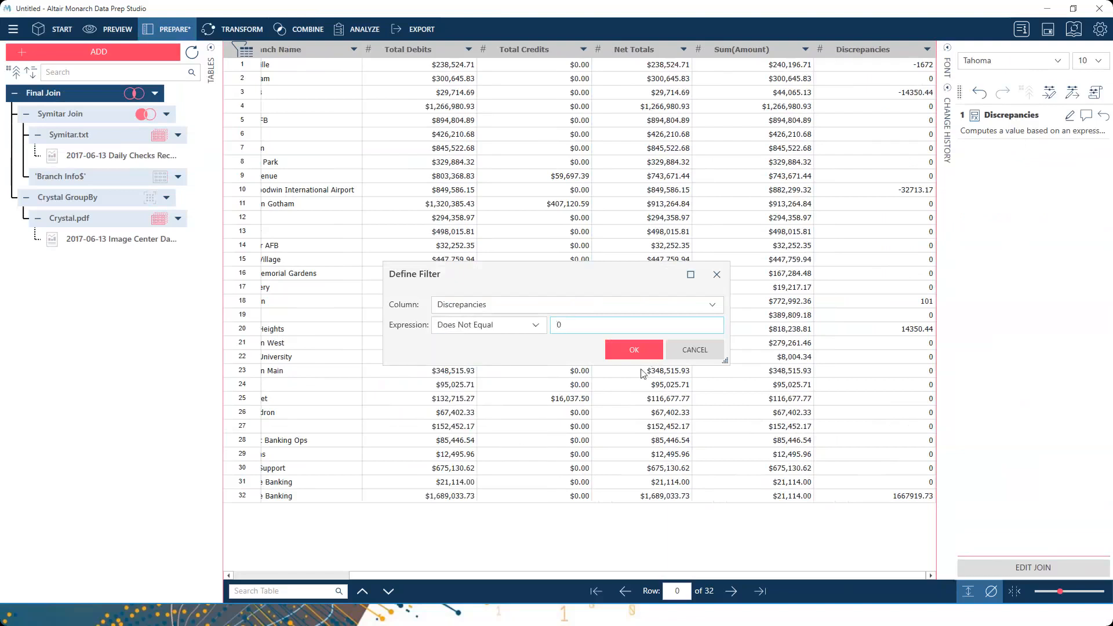
pyautogui.click(633, 350)
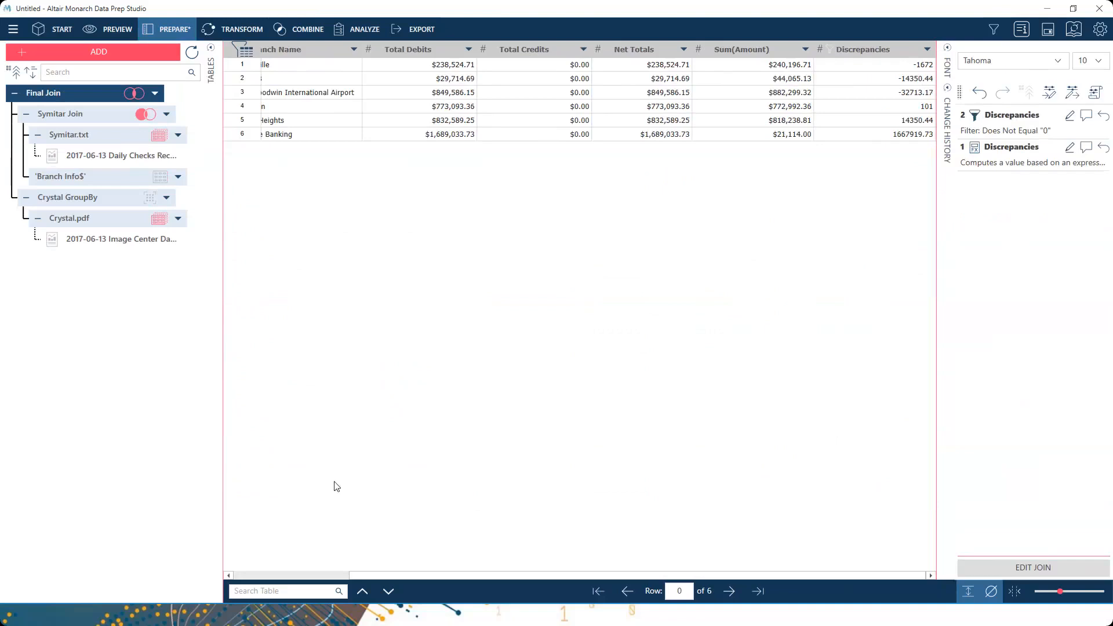
# - Show the Branch IDs of the six filtered rows, then present PowerPoint's Summary slide full screen
pyautogui.click(270, 578)
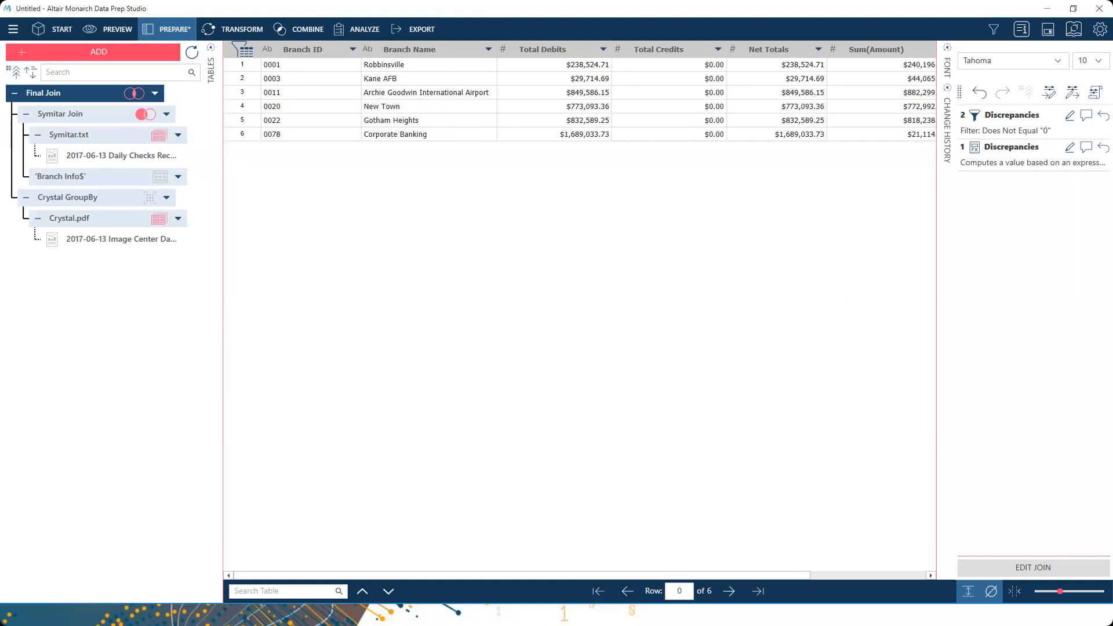
pyautogui.hotkey('alt', 'Tab')
pyautogui.click(985, 620)
pyautogui.press('Right')
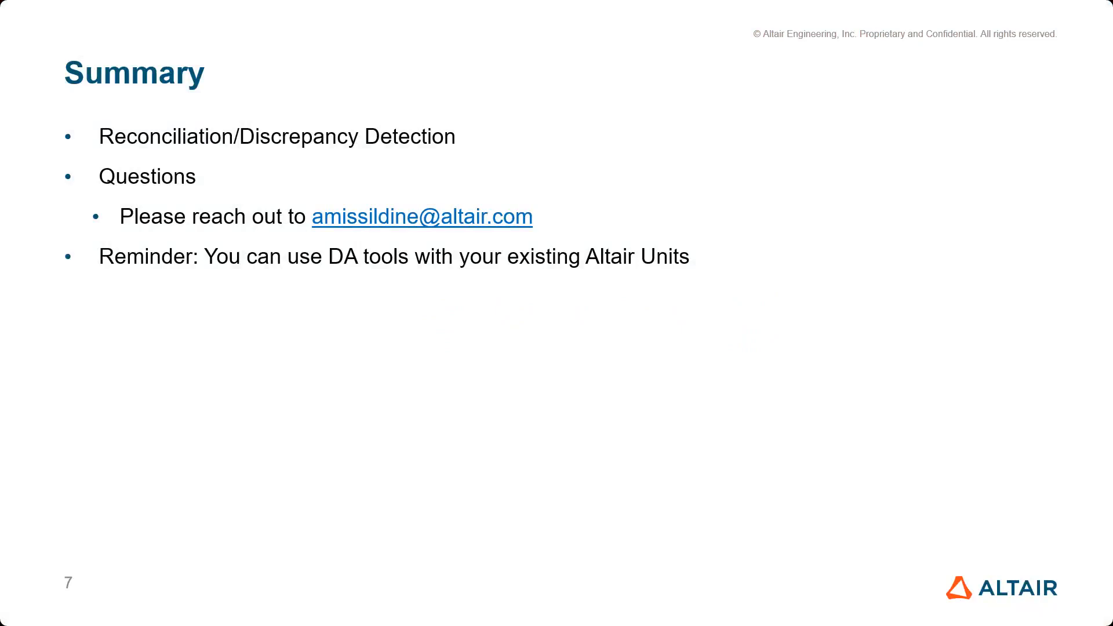